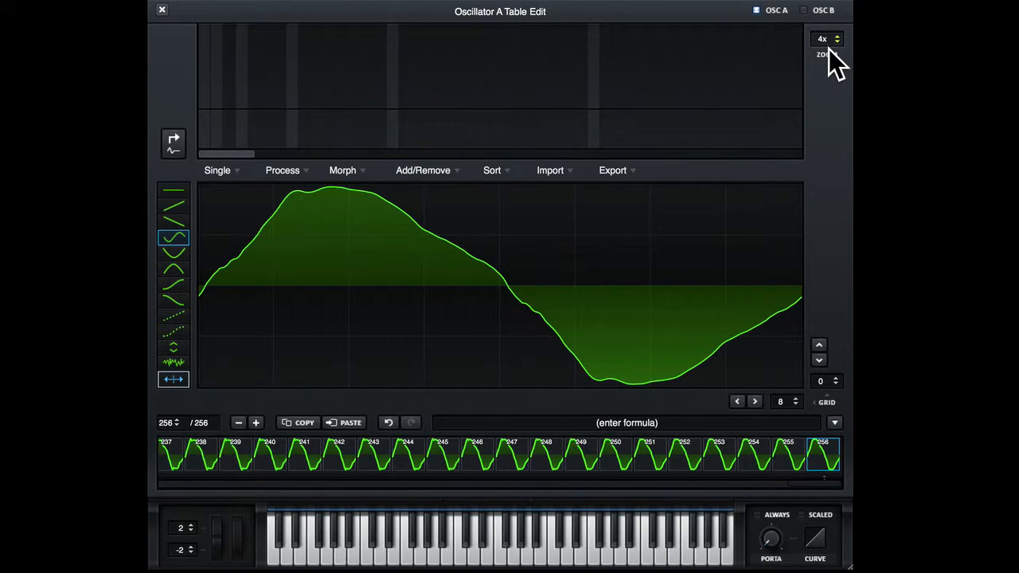
Step: Set the harmonic spectrum zoom to 8x and raise the bin 1 magnitude of frame 256 to full
{"action": "left_click_drag", "start_coordinate": [828, 48], "coordinate": [802, 72]}
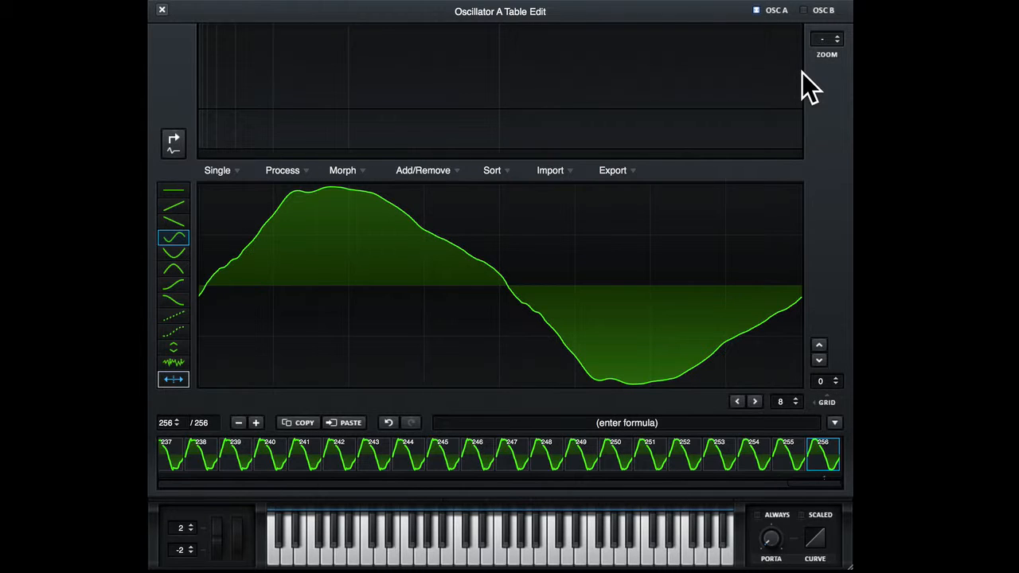
{"action": "left_click_drag", "start_coordinate": [801, 73], "coordinate": [796, 68]}
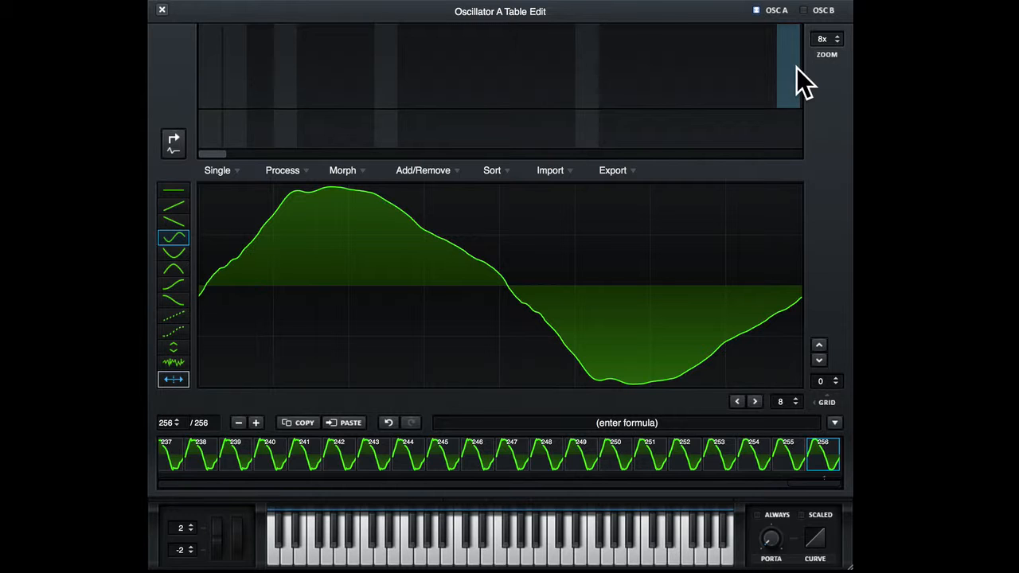
{"action": "left_click", "coordinate": [210, 82]}
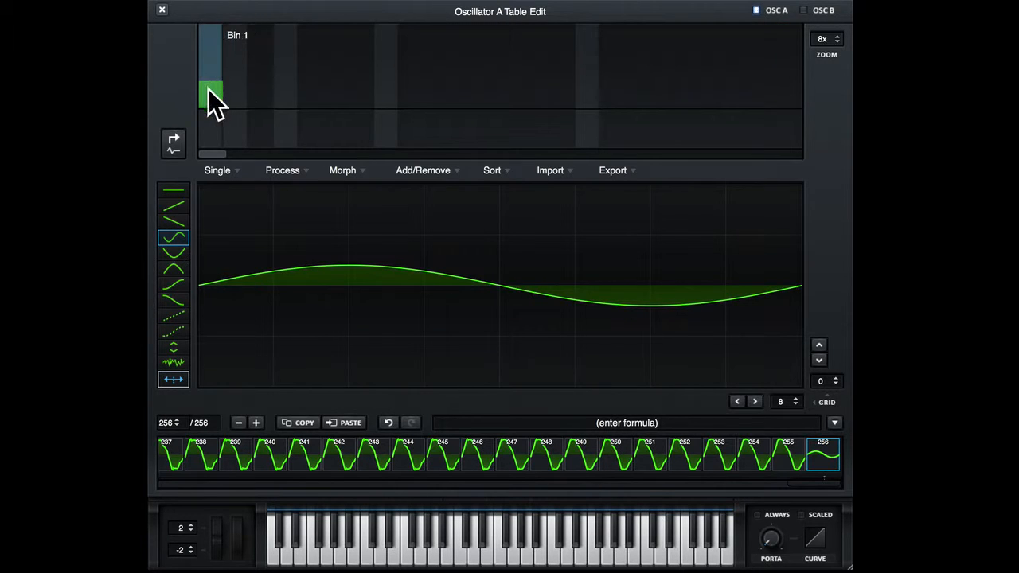
{"action": "left_click_drag", "start_coordinate": [210, 91], "coordinate": [211, 10]}
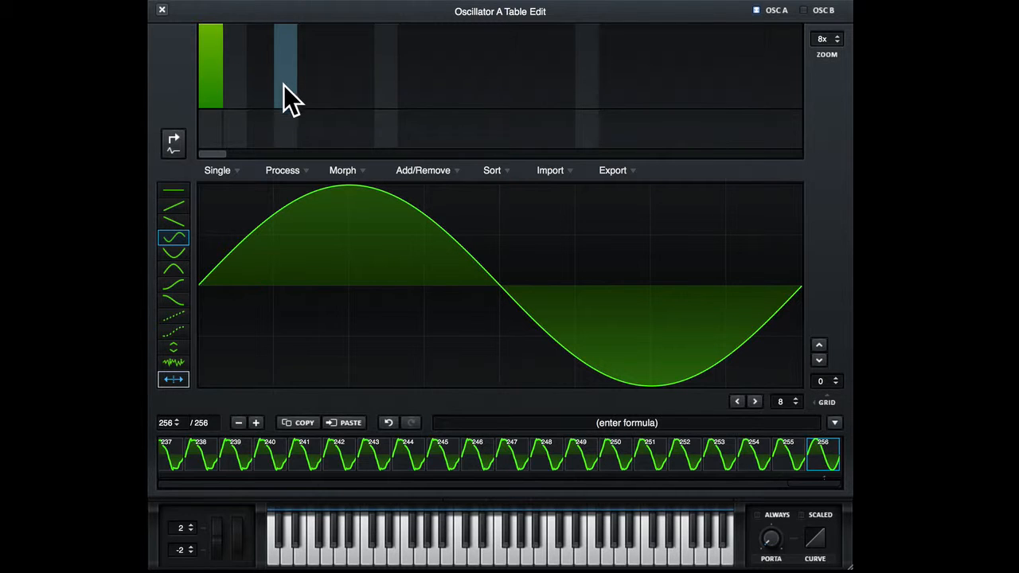
Step: Raise magnitude bins 2, 4 and 7 to full, bin 14 to 87%, bins 3 and 21 partway, and sweep a curve across bins 5 to 24
{"action": "left_click_drag", "start_coordinate": [283, 85], "coordinate": [284, 4]}
{"action": "left_click_drag", "start_coordinate": [371, 98], "coordinate": [363, 7]}
{"action": "left_click_drag", "start_coordinate": [236, 96], "coordinate": [239, 5]}
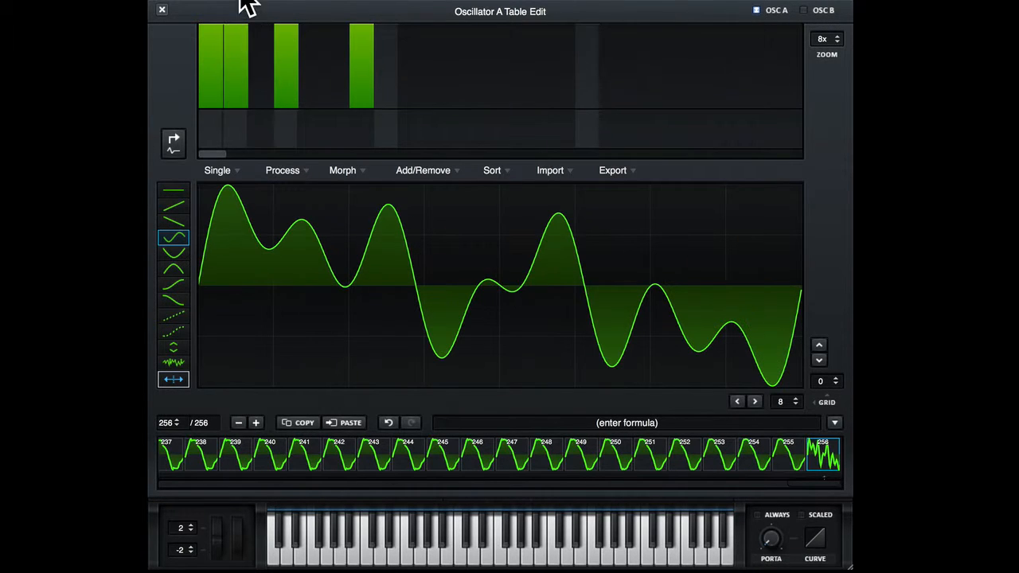
{"action": "left_click_drag", "start_coordinate": [254, 91], "coordinate": [259, 79]}
{"action": "left_click_drag", "start_coordinate": [546, 93], "coordinate": [547, 35]}
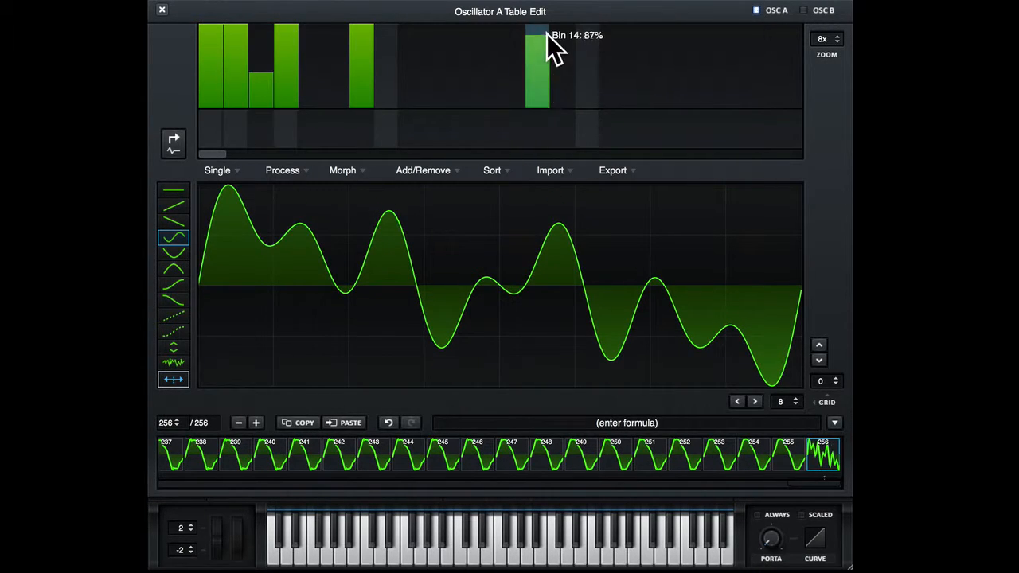
{"action": "left_click_drag", "start_coordinate": [718, 88], "coordinate": [720, 46]}
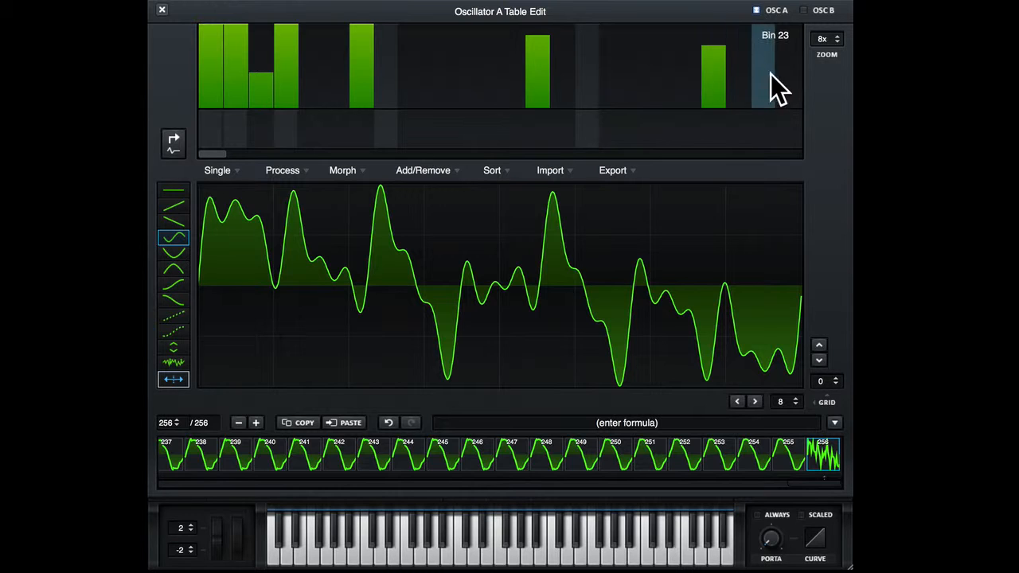
{"action": "mouse_move", "coordinate": [788, 59]}
{"action": "left_mouse_down"}
{"action": "mouse_move", "coordinate": [463, 75]}
{"action": "mouse_move", "coordinate": [305, 49]}
{"action": "left_mouse_up"}
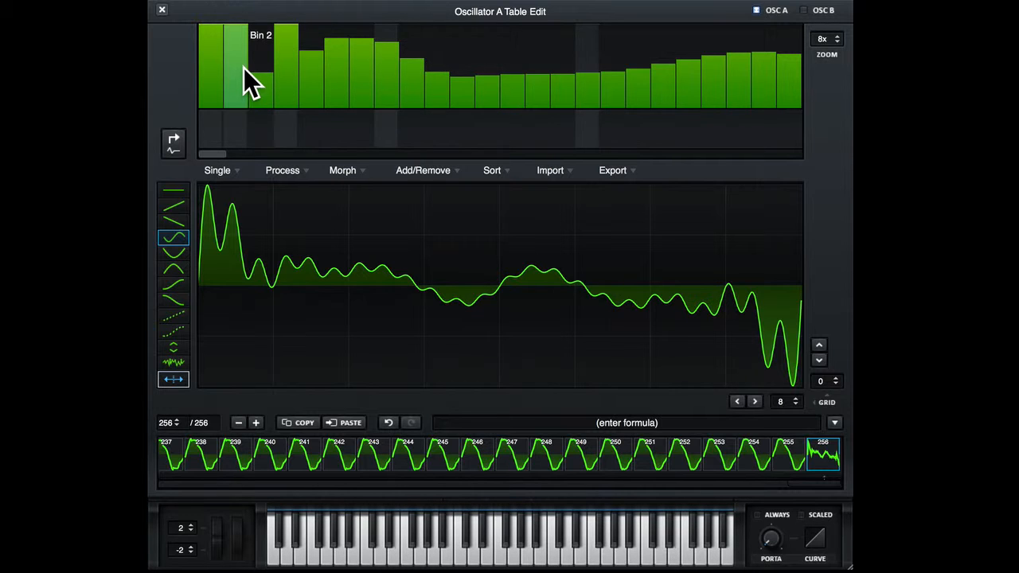
Step: Zero magnitude bins 2, 4 and 6 to 24, and clear all remaining FFT magnitudes of the frame
{"action": "left_click_drag", "start_coordinate": [244, 68], "coordinate": [241, 108]}
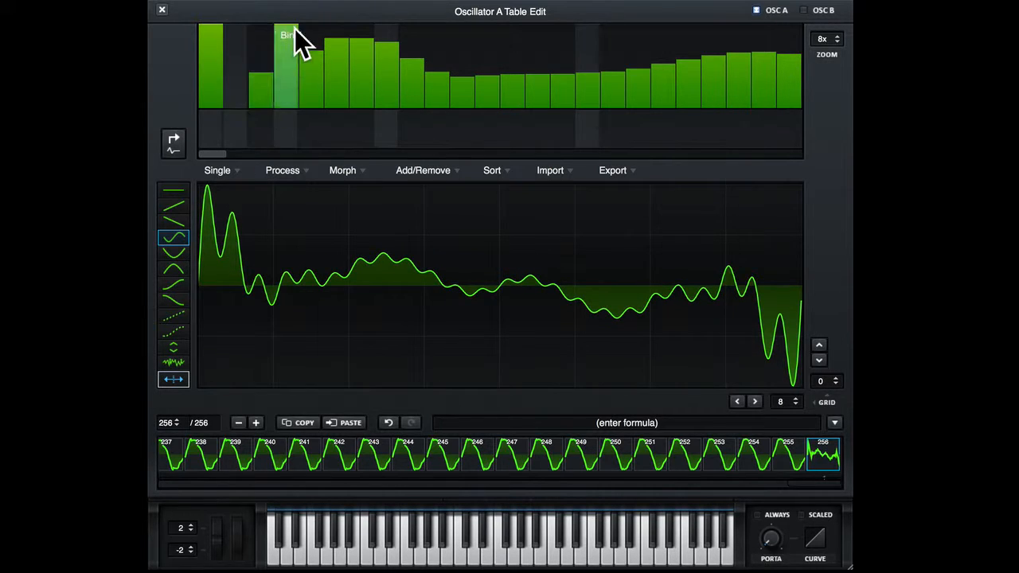
{"action": "left_click_drag", "start_coordinate": [294, 28], "coordinate": [296, 170]}
{"action": "mouse_move", "coordinate": [342, 40]}
{"action": "left_mouse_down"}
{"action": "mouse_move", "coordinate": [341, 115]}
{"action": "mouse_move", "coordinate": [479, 88]}
{"action": "mouse_move", "coordinate": [482, 123]}
{"action": "mouse_move", "coordinate": [349, 125]}
{"action": "mouse_move", "coordinate": [555, 150]}
{"action": "mouse_move", "coordinate": [791, 141]}
{"action": "mouse_move", "coordinate": [789, 130]}
{"action": "left_mouse_up"}
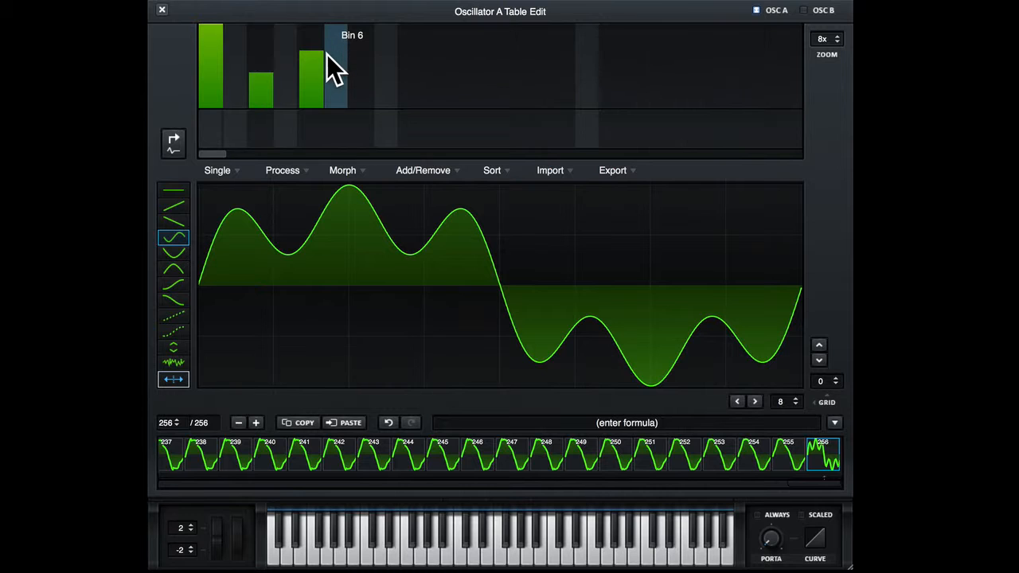
{"action": "right_click", "coordinate": [327, 54]}
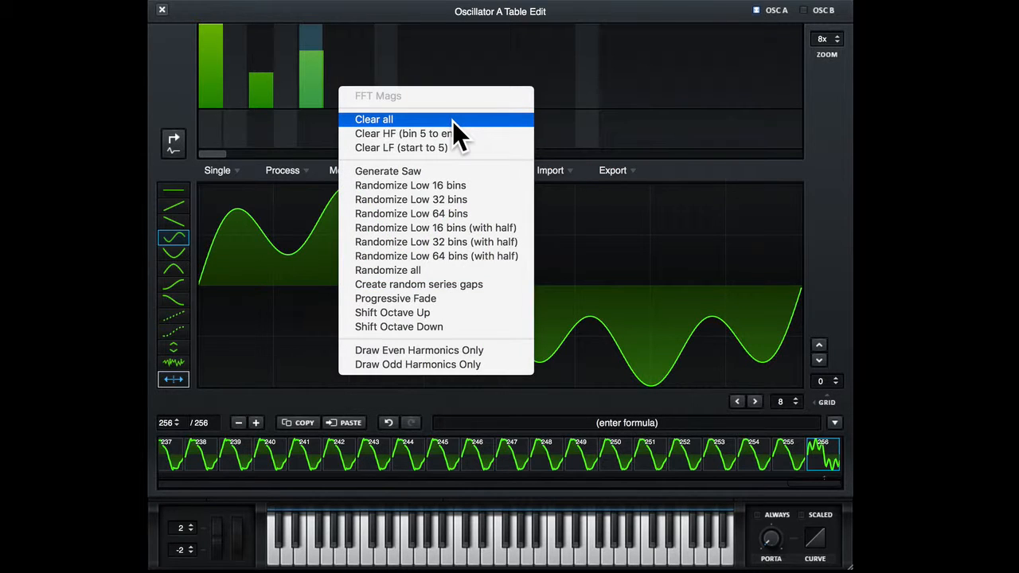
{"action": "left_click", "coordinate": [419, 118]}
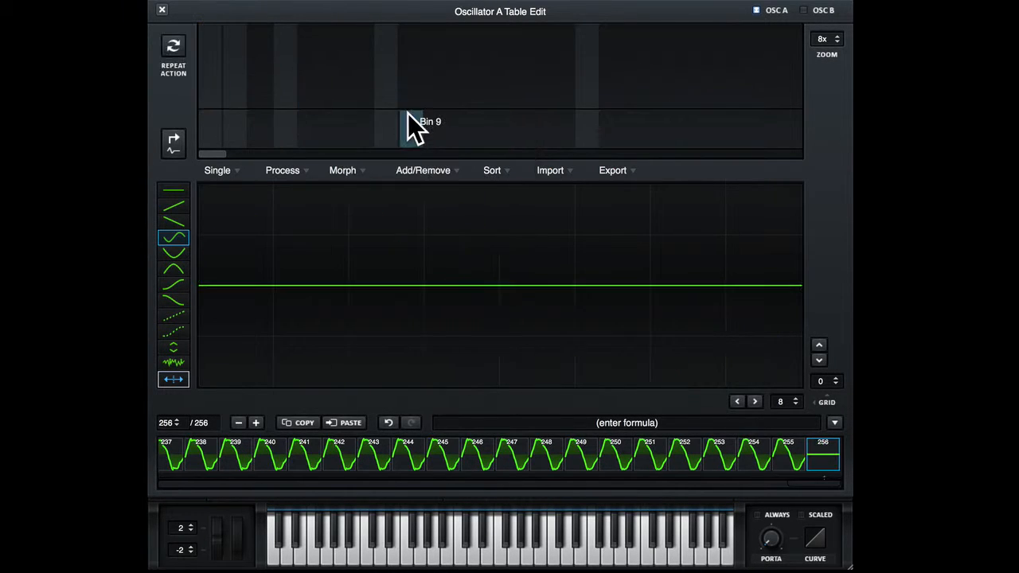
Step: Draw a descending magnitude curve across bins 1 to 22 and phase values for bins 1 to 13, with bin 2's phase at 28%
{"action": "left_click_drag", "start_coordinate": [221, 114], "coordinate": [725, 103]}
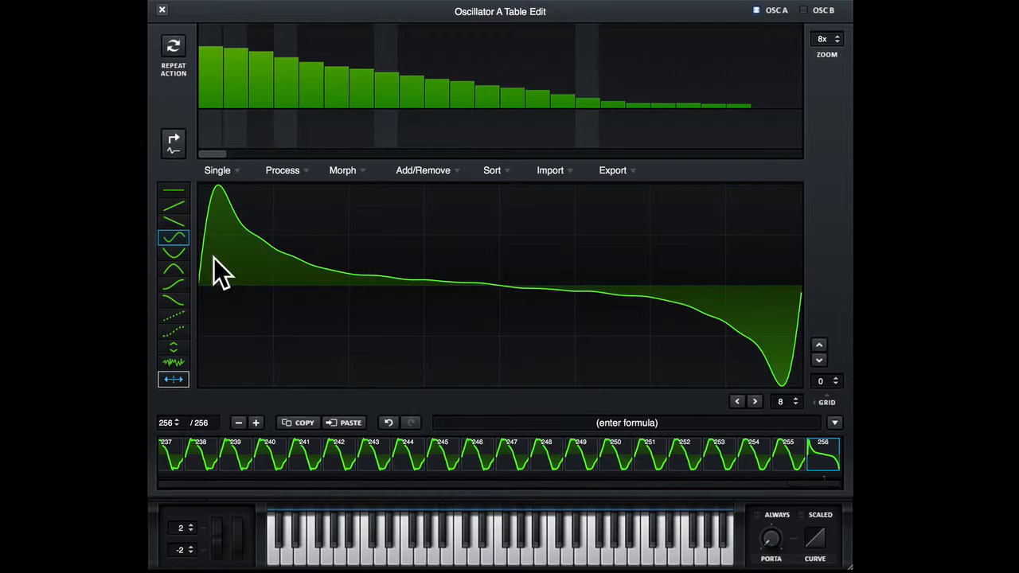
{"action": "left_click", "coordinate": [218, 126]}
{"action": "left_click", "coordinate": [242, 140]}
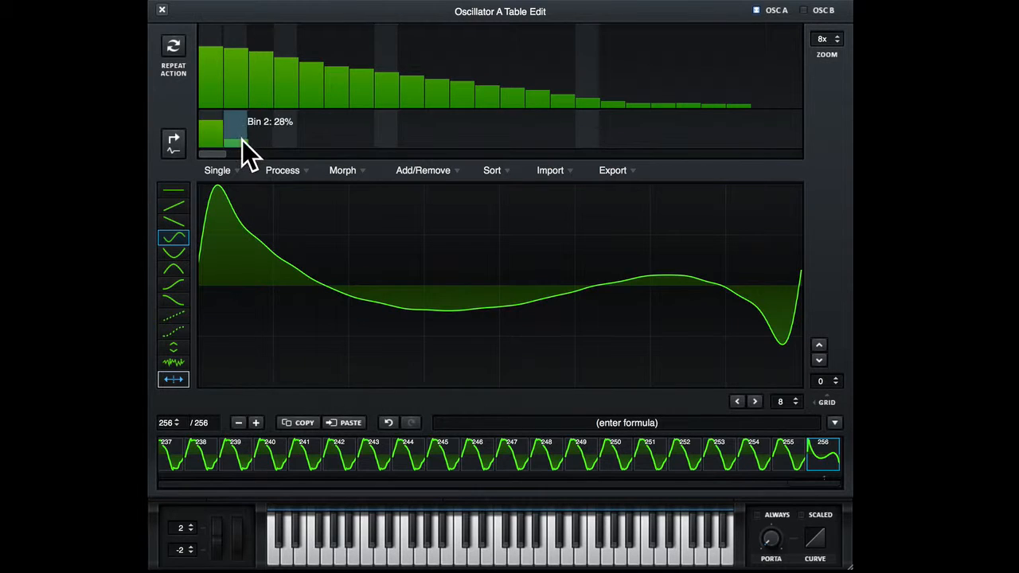
{"action": "left_click", "coordinate": [268, 121]}
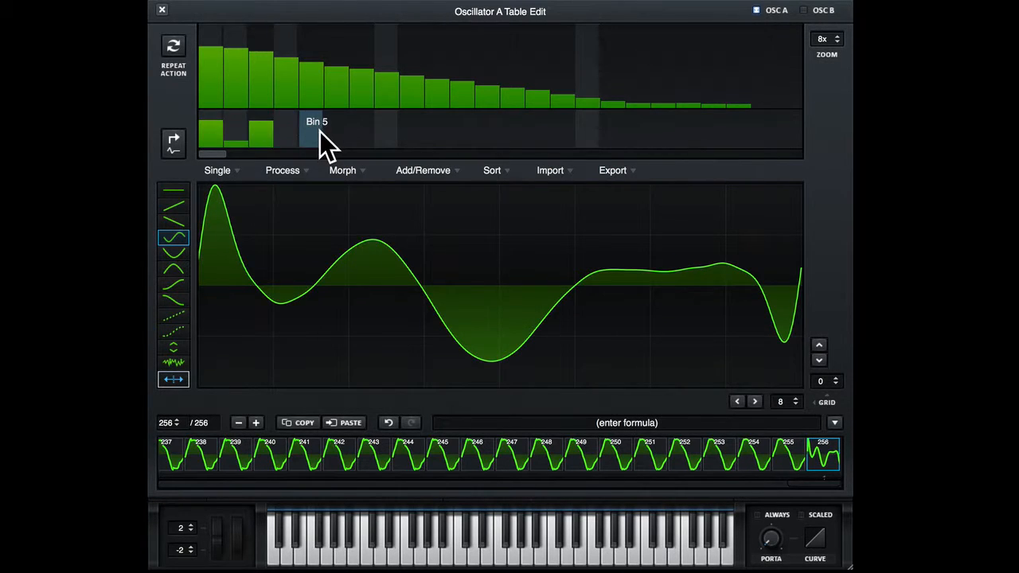
{"action": "mouse_move", "coordinate": [291, 127]}
{"action": "left_mouse_down"}
{"action": "mouse_move", "coordinate": [421, 135]}
{"action": "mouse_move", "coordinate": [517, 125]}
{"action": "left_mouse_up"}
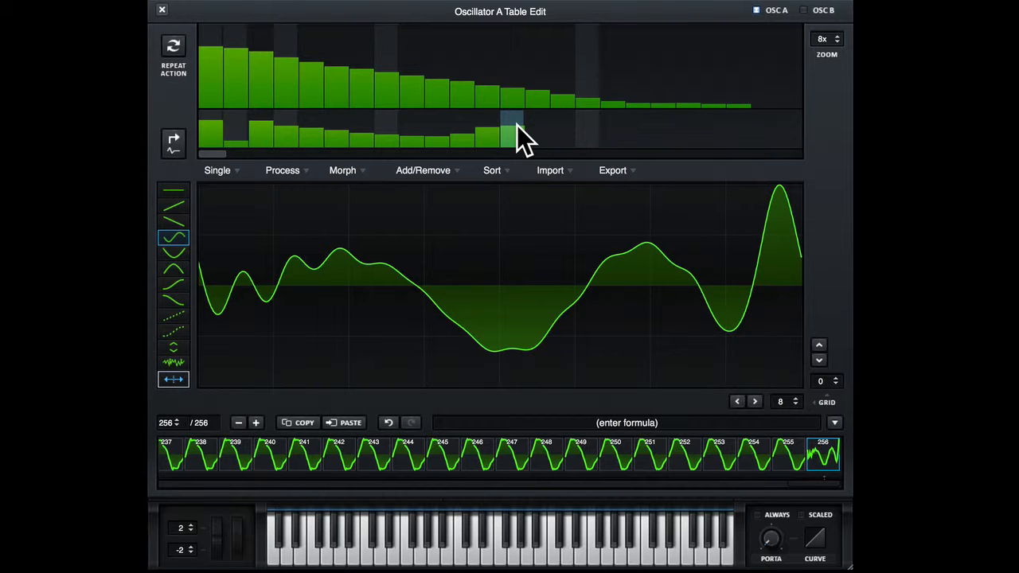
Step: Try Clear HF from bin 13 to the end, and Clear LF from the start to bin 15 on a redrawn spectrum
{"action": "right_click", "coordinate": [510, 76]}
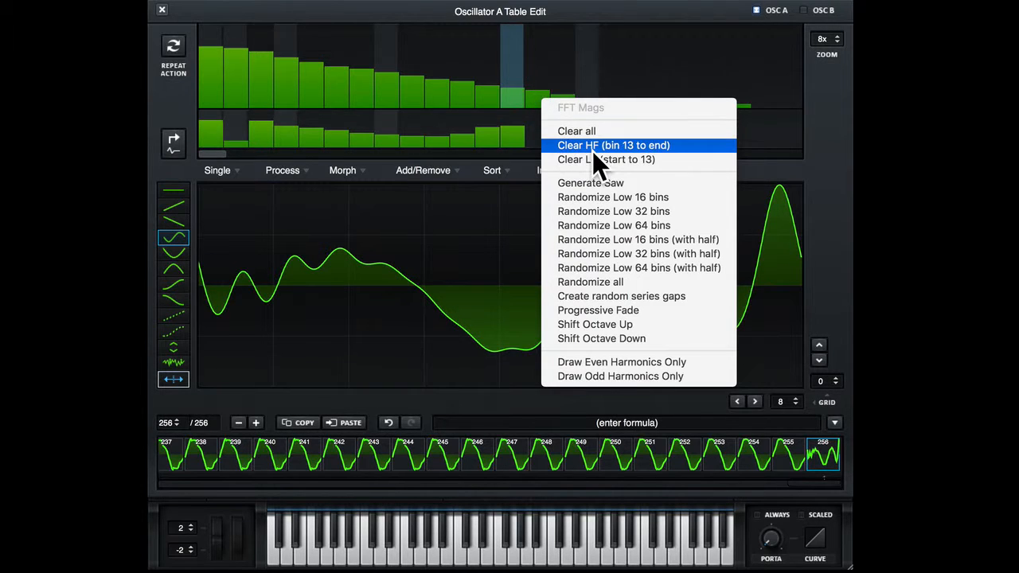
{"action": "left_click", "coordinate": [644, 147]}
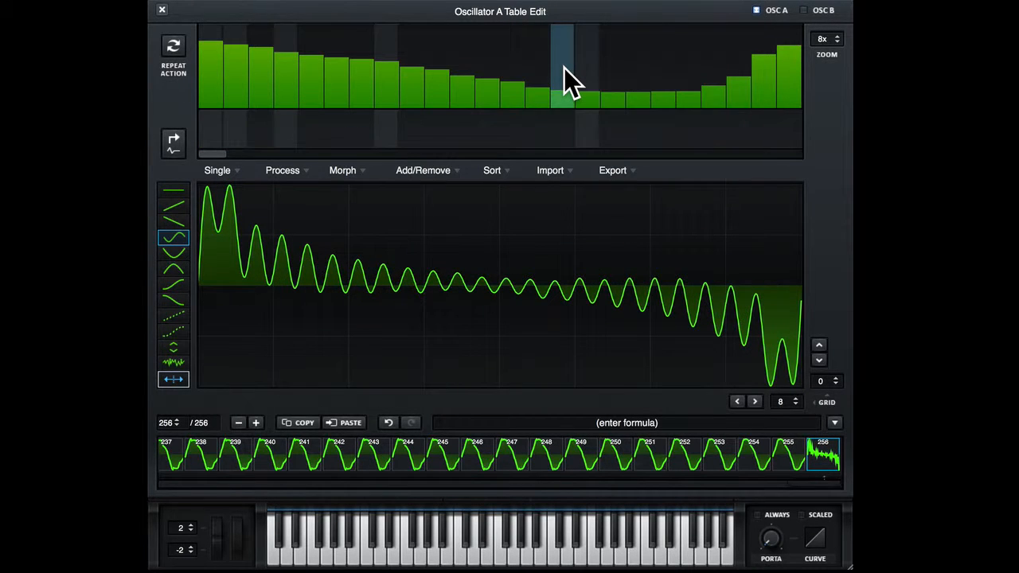
{"action": "right_click", "coordinate": [564, 68]}
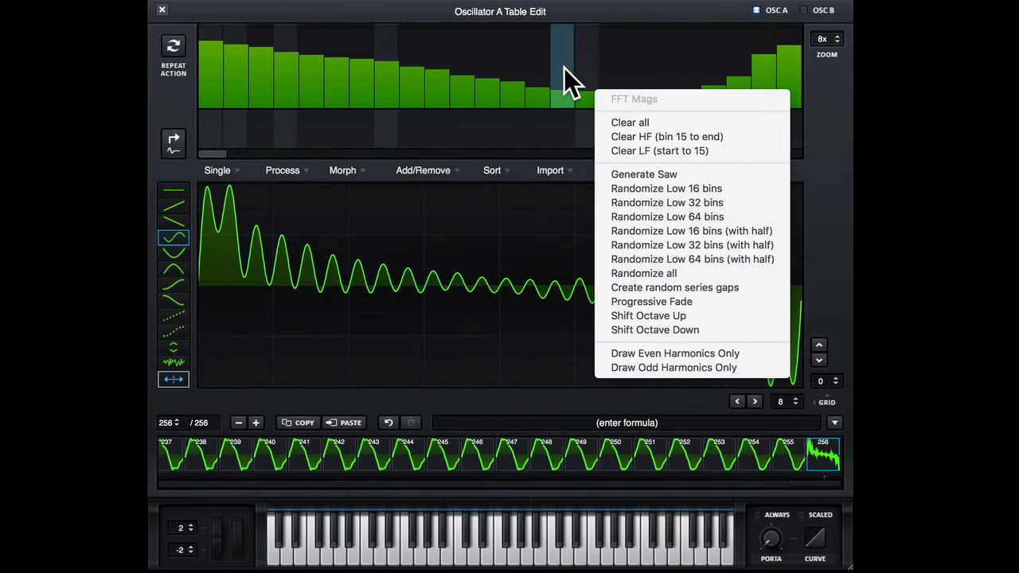
{"action": "left_click", "coordinate": [700, 150]}
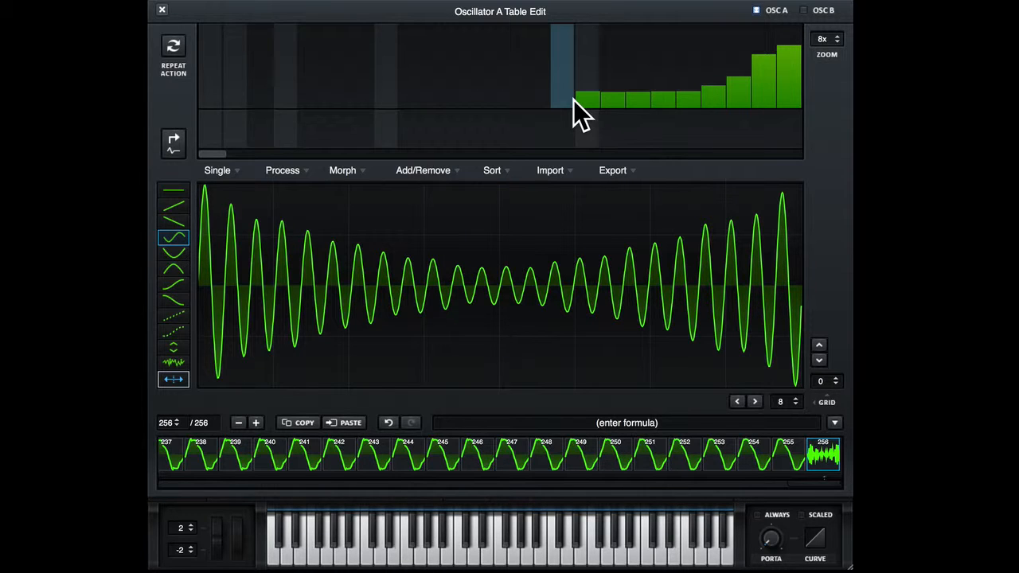
Step: Draw a descending magnitude curve from bin 1 that tapers to zero after bin 20, with bin 1 raised to full
{"action": "left_click_drag", "start_coordinate": [573, 99], "coordinate": [212, 46]}
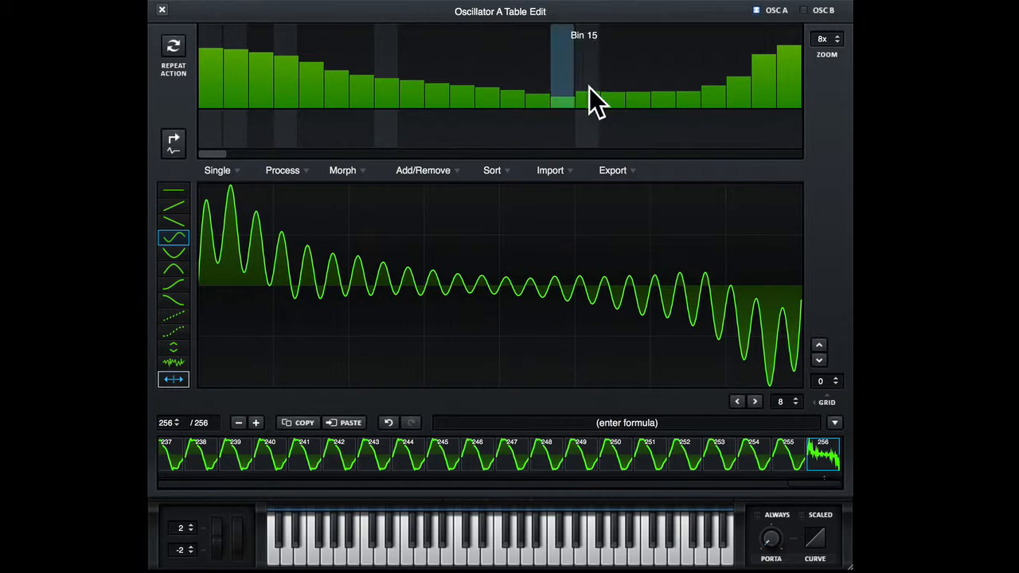
{"action": "left_click_drag", "start_coordinate": [596, 100], "coordinate": [812, 132]}
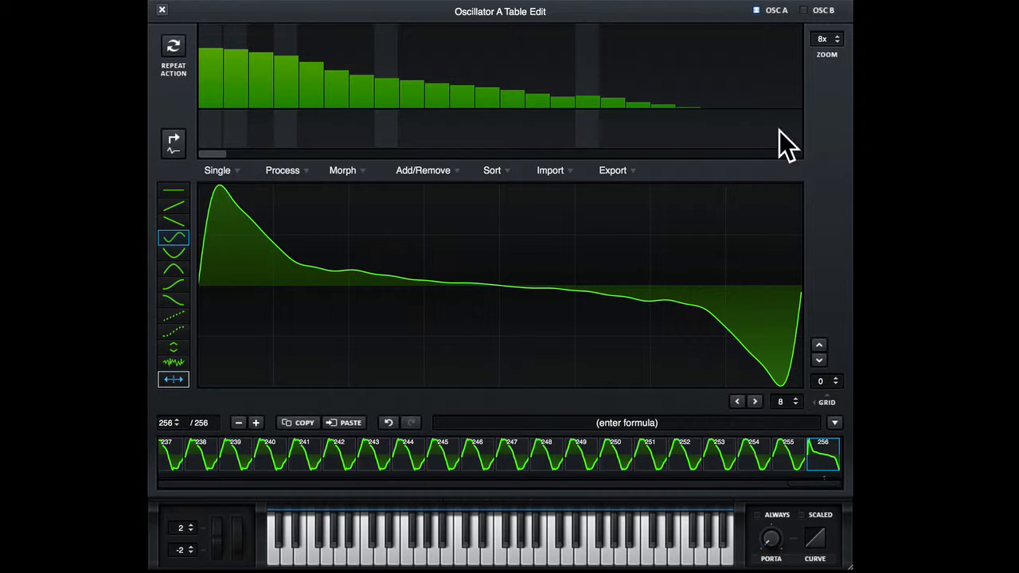
{"action": "left_click_drag", "start_coordinate": [207, 61], "coordinate": [215, 23]}
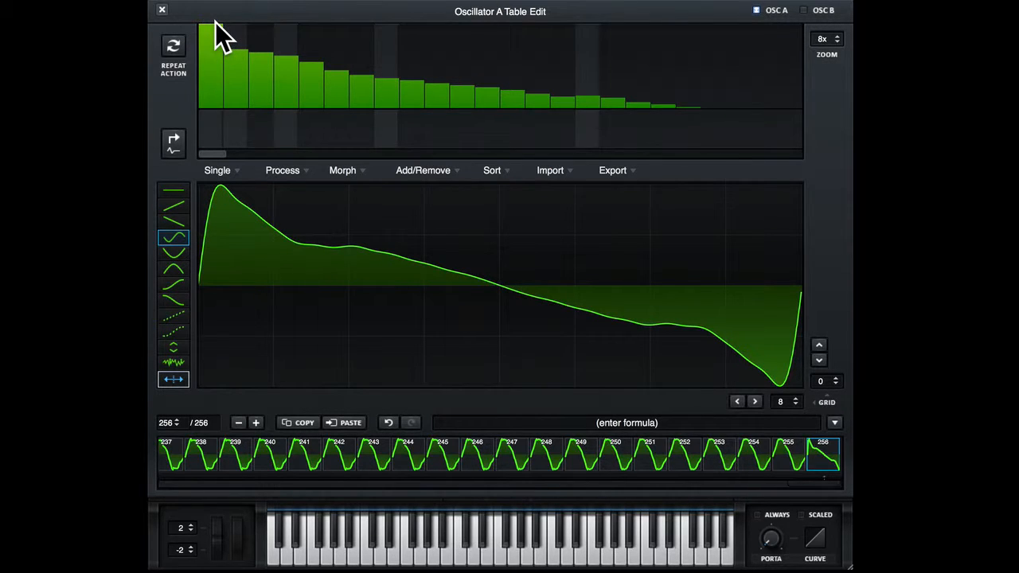
Step: Randomize the low 16 magnitude bins and raise bin 1 to full
{"action": "right_click", "coordinate": [580, 77]}
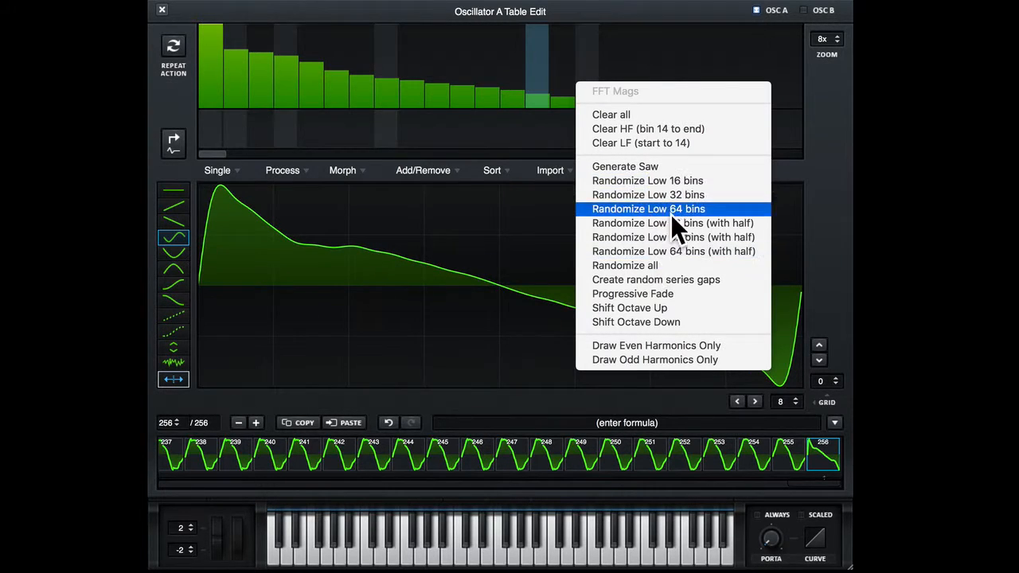
{"action": "left_click", "coordinate": [626, 181]}
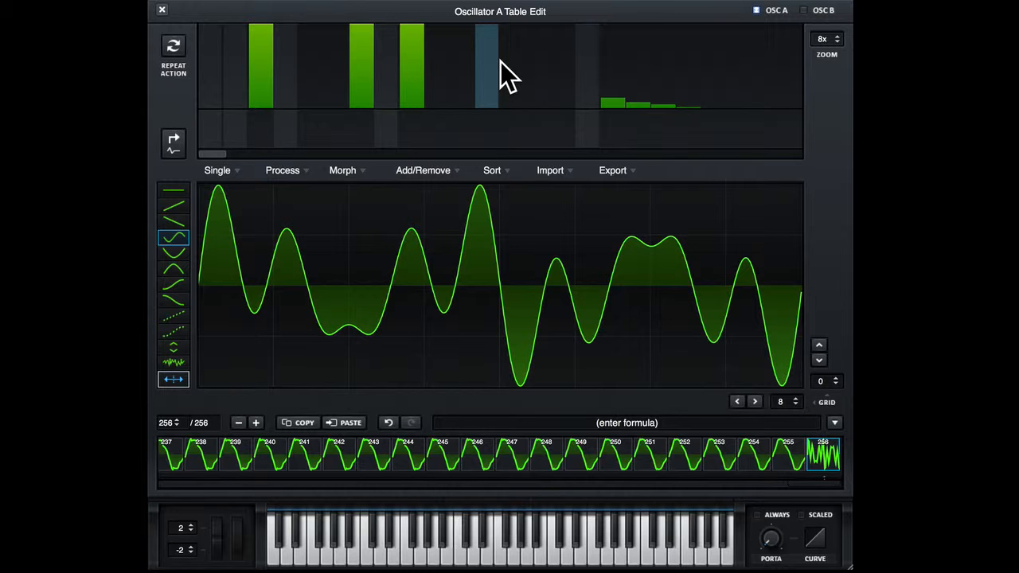
{"action": "left_click_drag", "start_coordinate": [214, 104], "coordinate": [220, 20]}
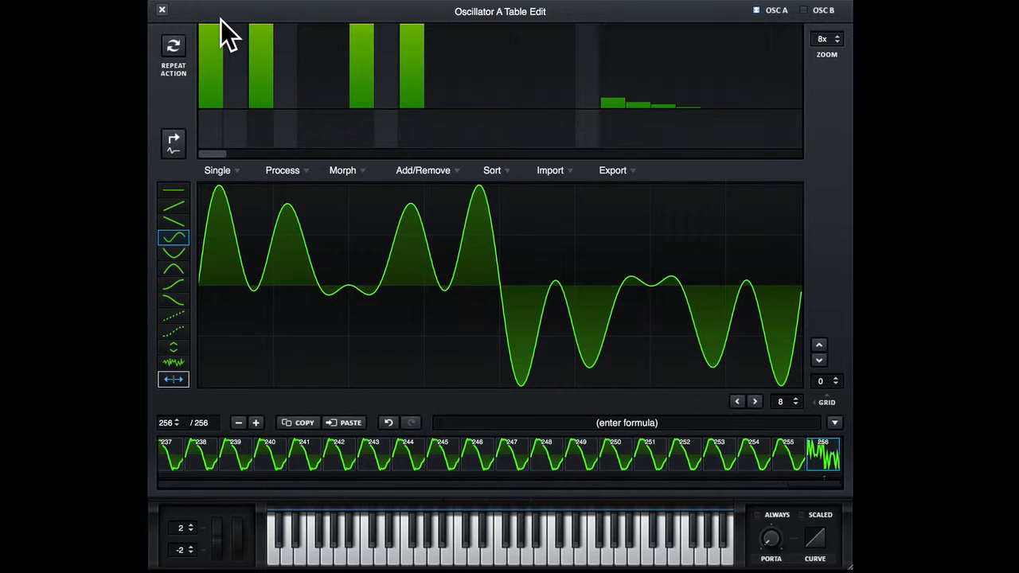
Step: Repeat the low 16 bins randomization ten times to generate new harmonic patterns
{"action": "left_click", "coordinate": [171, 44]}
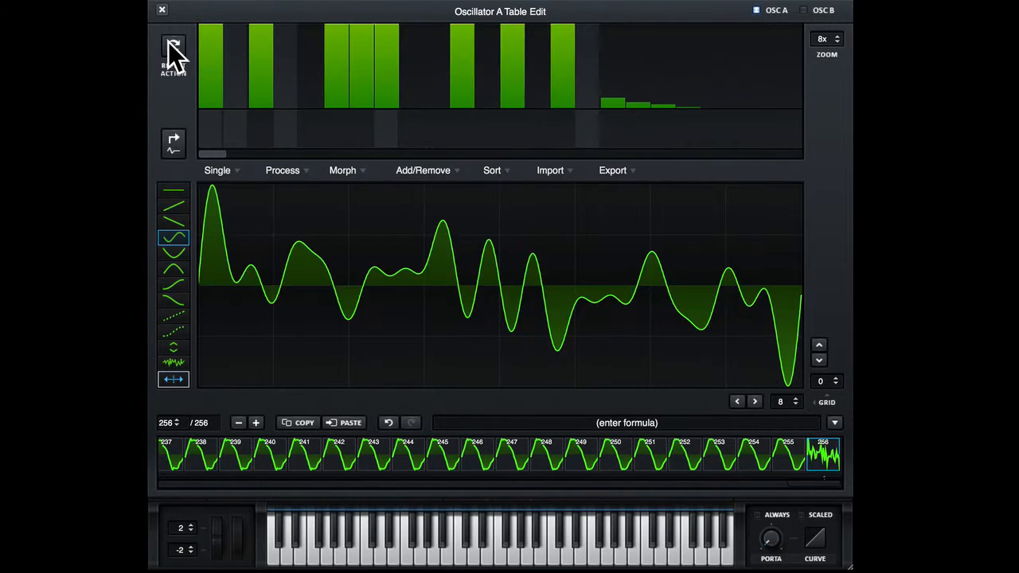
{"action": "left_click", "coordinate": [170, 44]}
{"action": "left_click", "coordinate": [170, 44]}
{"action": "left_click", "coordinate": [171, 44]}
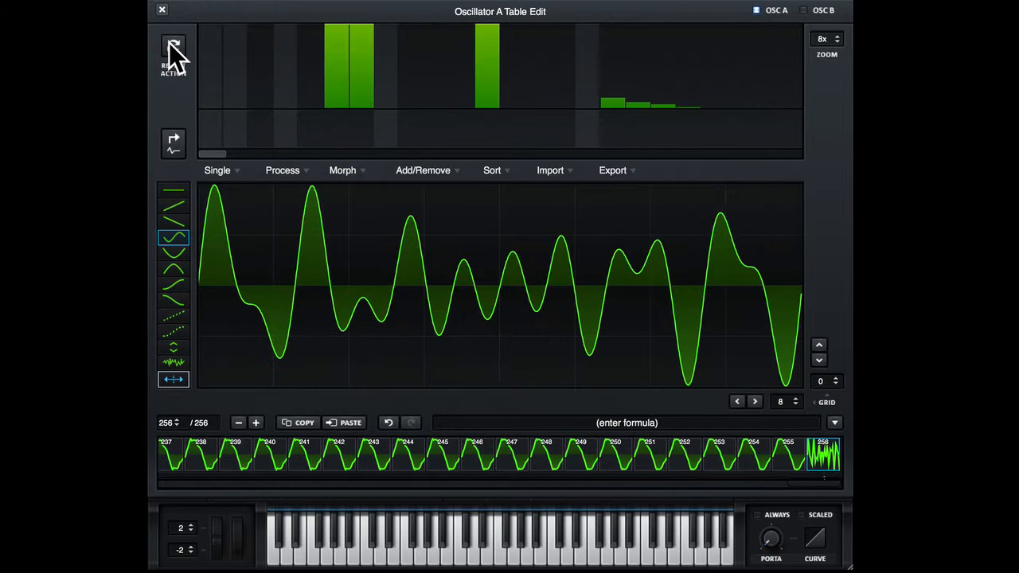
{"action": "left_click", "coordinate": [170, 44]}
{"action": "left_click", "coordinate": [172, 44]}
{"action": "left_click", "coordinate": [174, 44]}
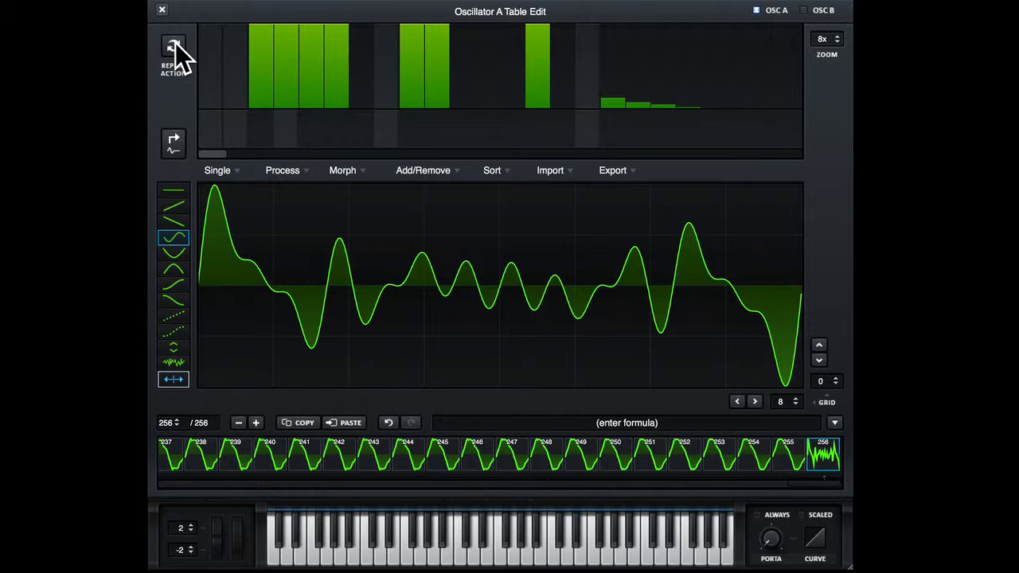
{"action": "left_click", "coordinate": [175, 42]}
{"action": "left_click", "coordinate": [175, 43]}
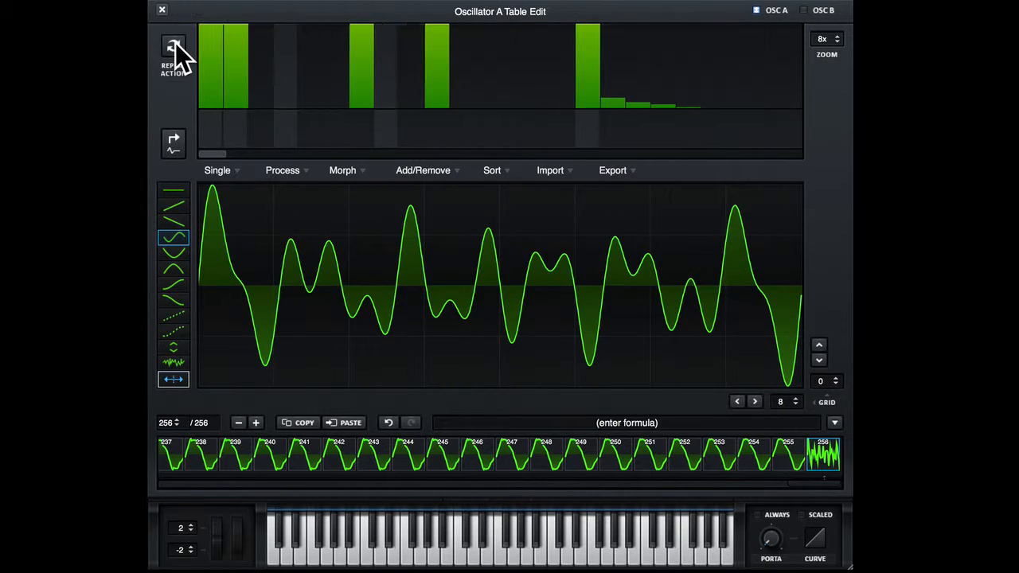
{"action": "left_click", "coordinate": [175, 42]}
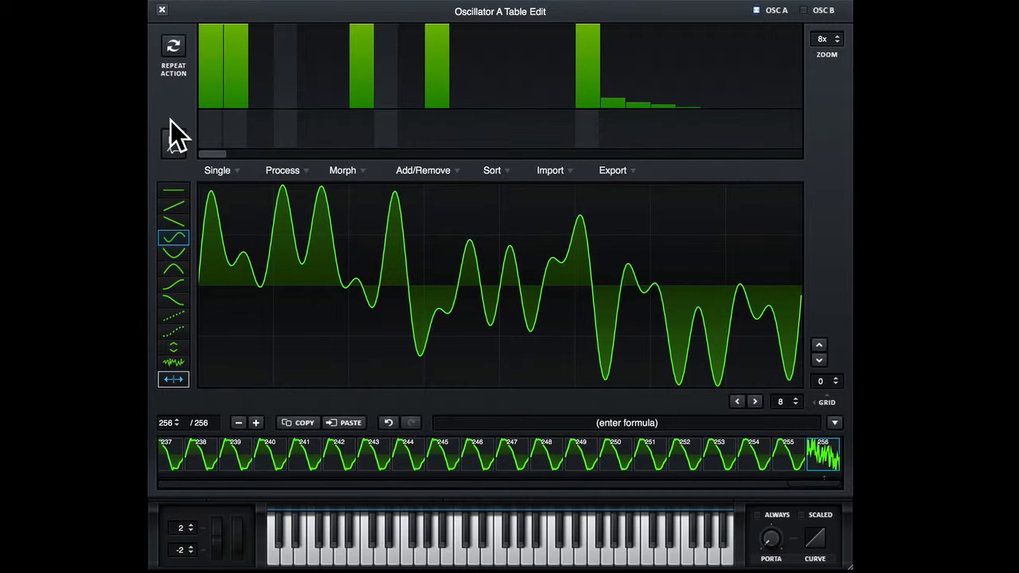
Step: Shift the frame's harmonics up one octave and back down one octave
{"action": "right_click", "coordinate": [524, 93]}
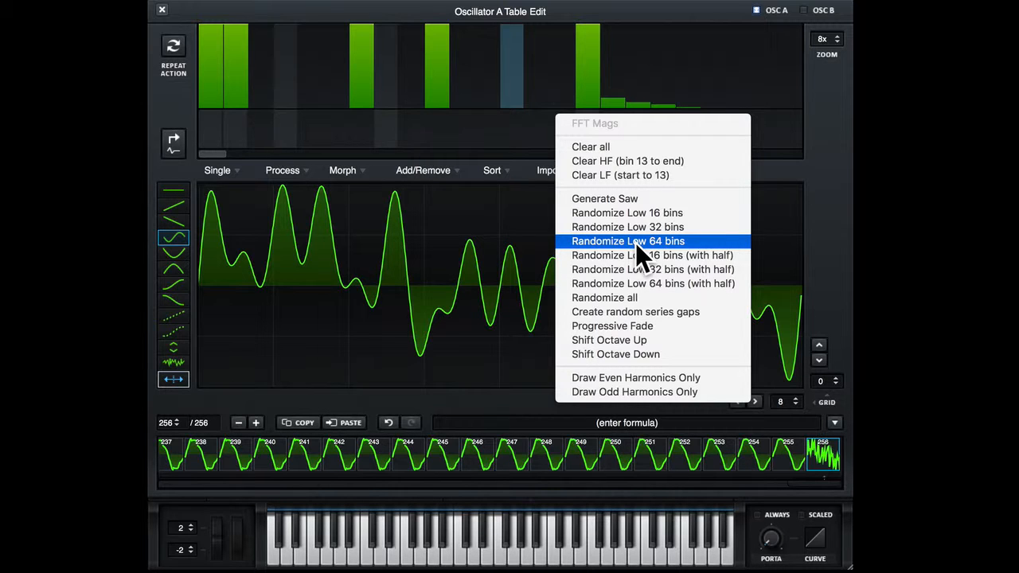
{"action": "left_click", "coordinate": [626, 339]}
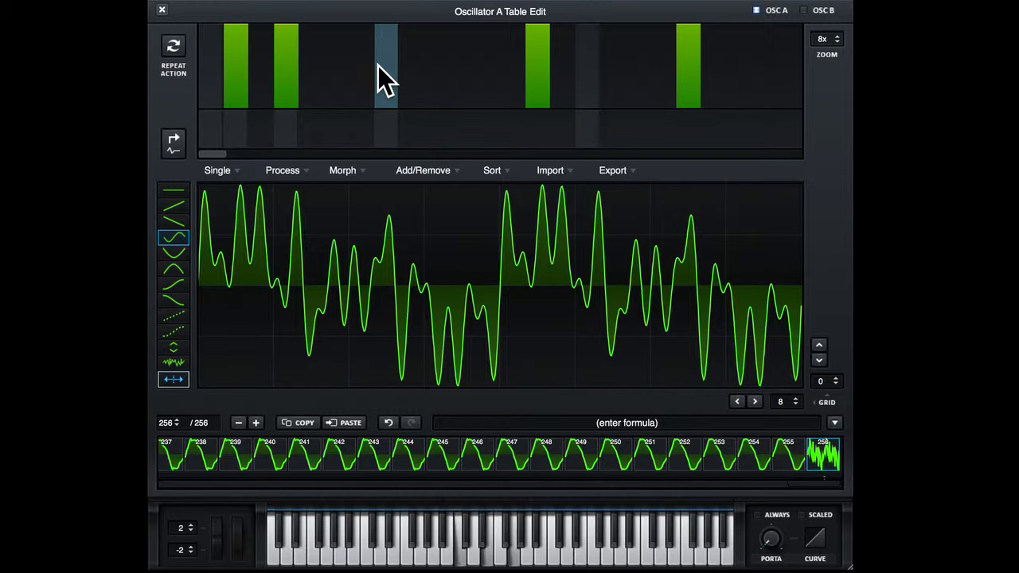
{"action": "right_click", "coordinate": [443, 72]}
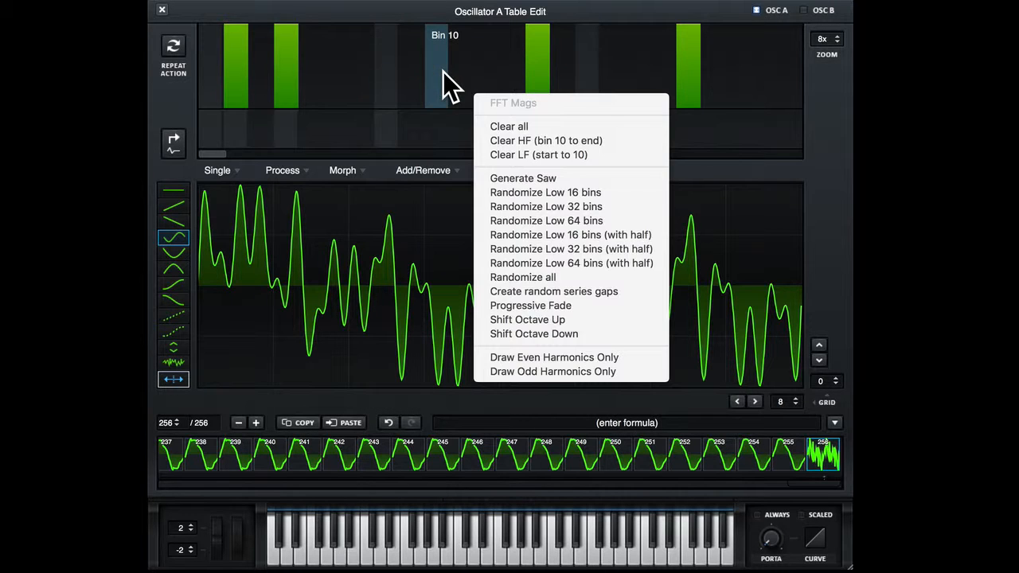
{"action": "left_click", "coordinate": [567, 333]}
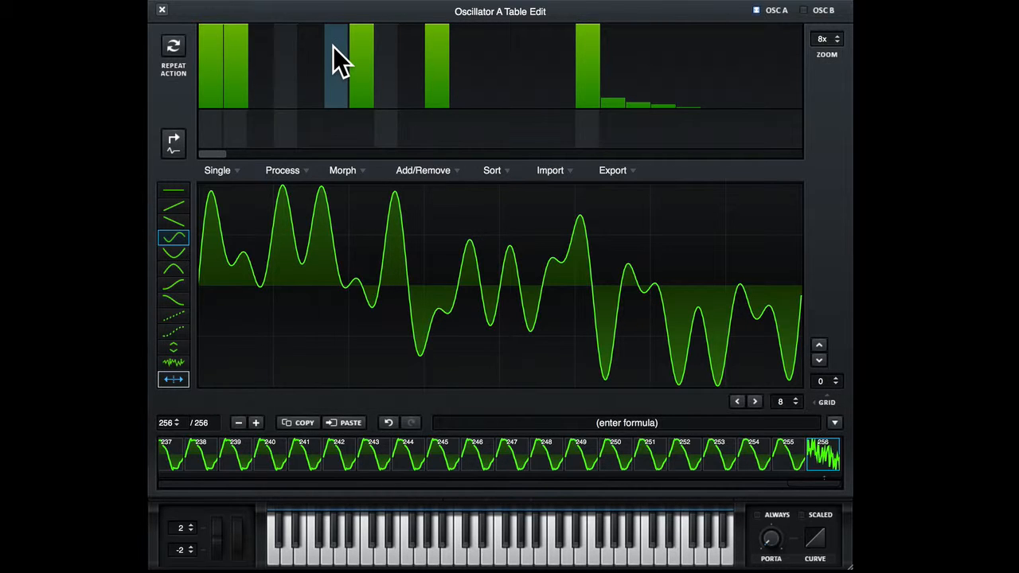
Step: Draw a descending magnitude curve across bins 1 to 24, and redraw it as a gentler slope
{"action": "left_click_drag", "start_coordinate": [261, 41], "coordinate": [208, 29]}
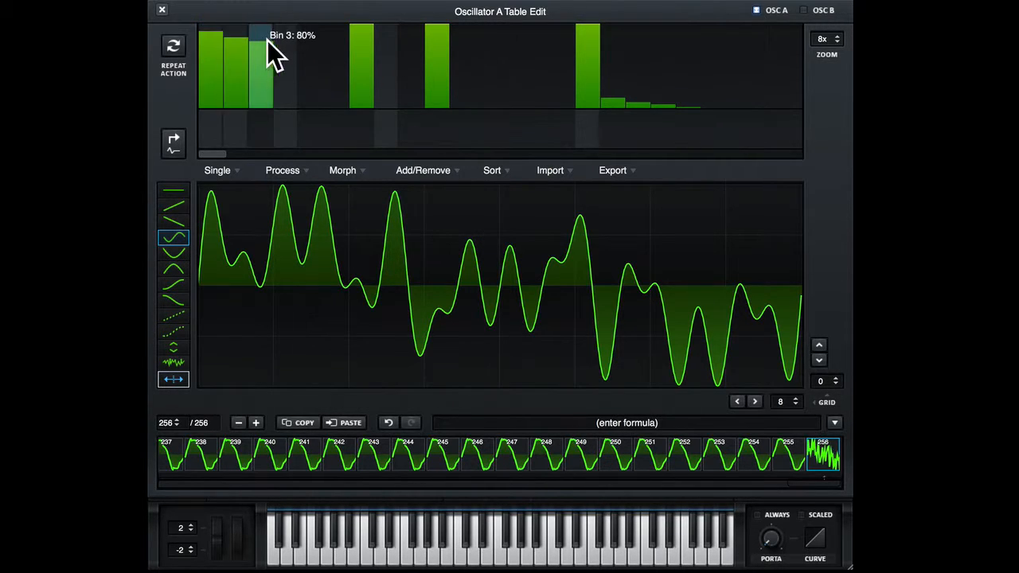
{"action": "mouse_move", "coordinate": [267, 40]}
{"action": "left_mouse_down"}
{"action": "mouse_move", "coordinate": [578, 85]}
{"action": "mouse_move", "coordinate": [774, 95]}
{"action": "left_mouse_up"}
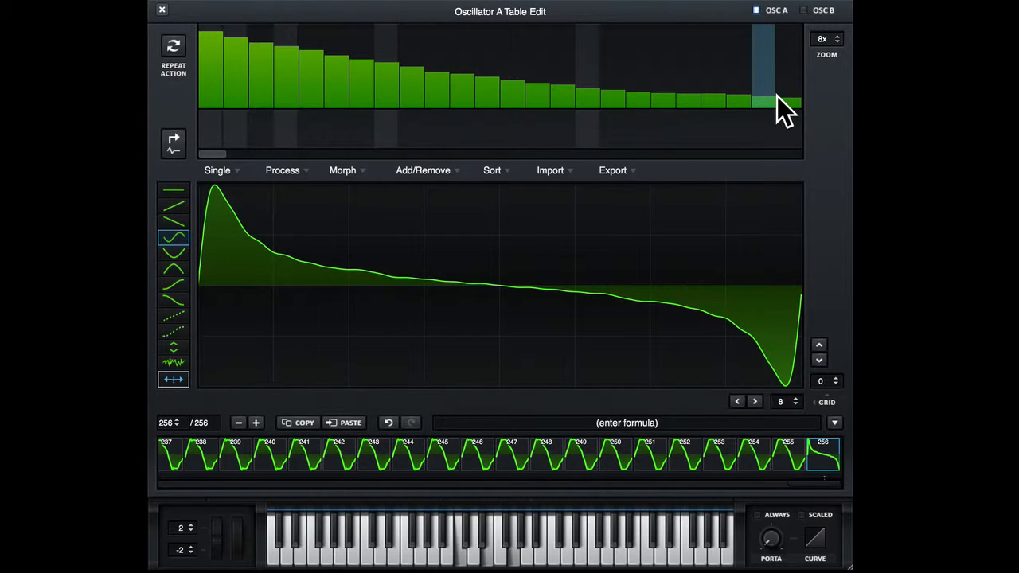
{"action": "mouse_move", "coordinate": [788, 74]}
{"action": "left_mouse_down"}
{"action": "mouse_move", "coordinate": [788, 43]}
{"action": "mouse_move", "coordinate": [379, 87]}
{"action": "mouse_move", "coordinate": [212, 85]}
{"action": "left_mouse_up"}
{"action": "mouse_move", "coordinate": [215, 45]}
{"action": "left_mouse_down"}
{"action": "mouse_move", "coordinate": [232, 39]}
{"action": "mouse_move", "coordinate": [666, 81]}
{"action": "mouse_move", "coordinate": [837, 107]}
{"action": "left_mouse_up"}
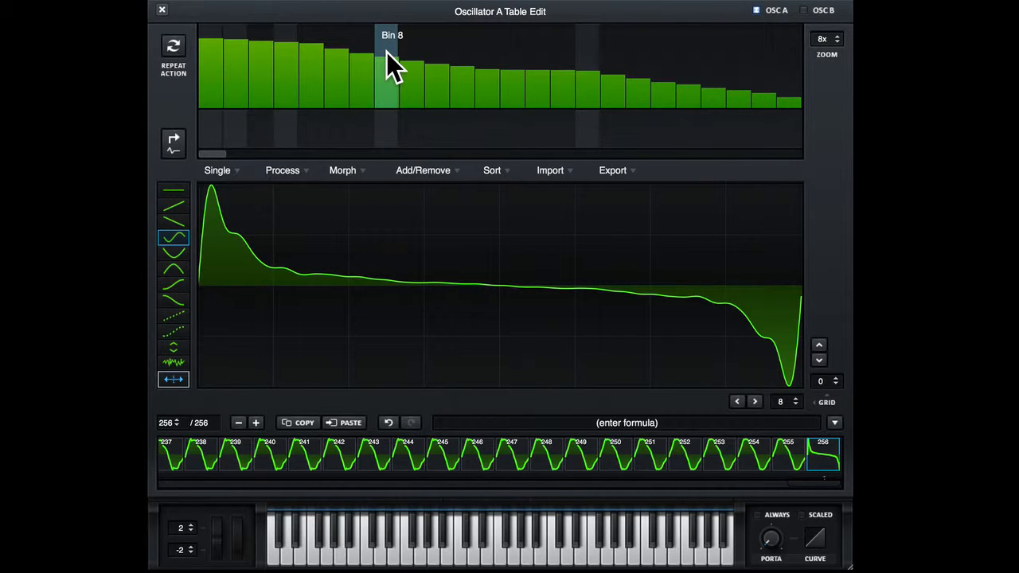
Step: Redraw magnitude bins 2 to 24 as a wavy curve peaking around bin 18, and apply Progressive Fade
{"action": "mouse_move", "coordinate": [387, 52]}
{"action": "left_mouse_down"}
{"action": "mouse_move", "coordinate": [411, 45]}
{"action": "mouse_move", "coordinate": [238, 51]}
{"action": "mouse_move", "coordinate": [474, 50]}
{"action": "mouse_move", "coordinate": [792, 75]}
{"action": "left_mouse_up"}
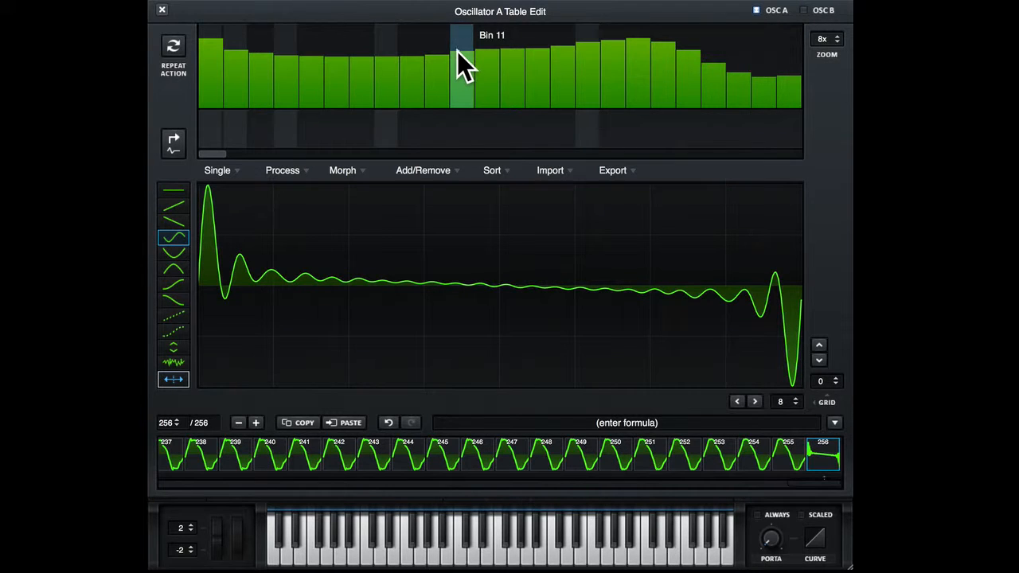
{"action": "right_click", "coordinate": [433, 46]}
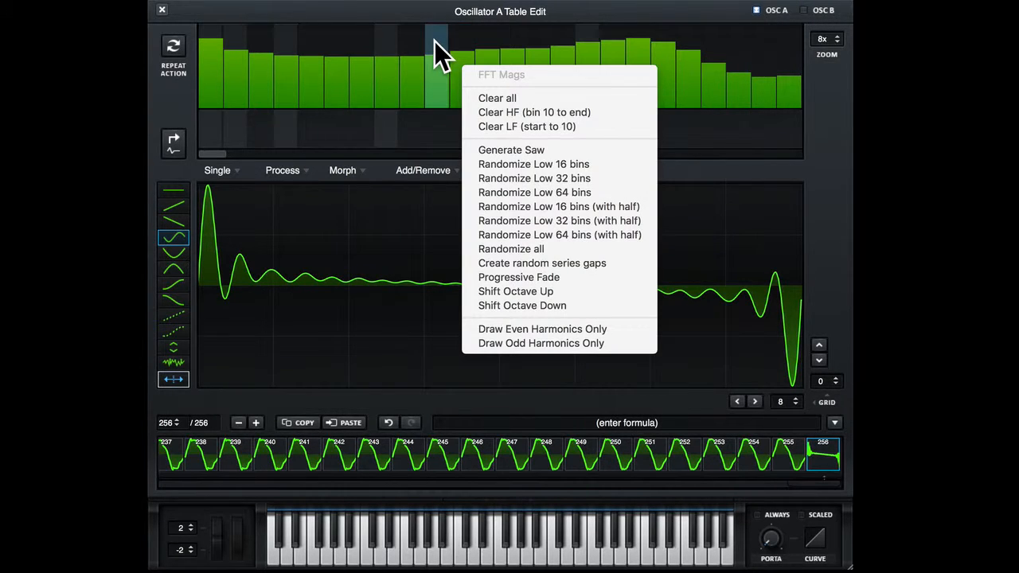
{"action": "left_click", "coordinate": [515, 277]}
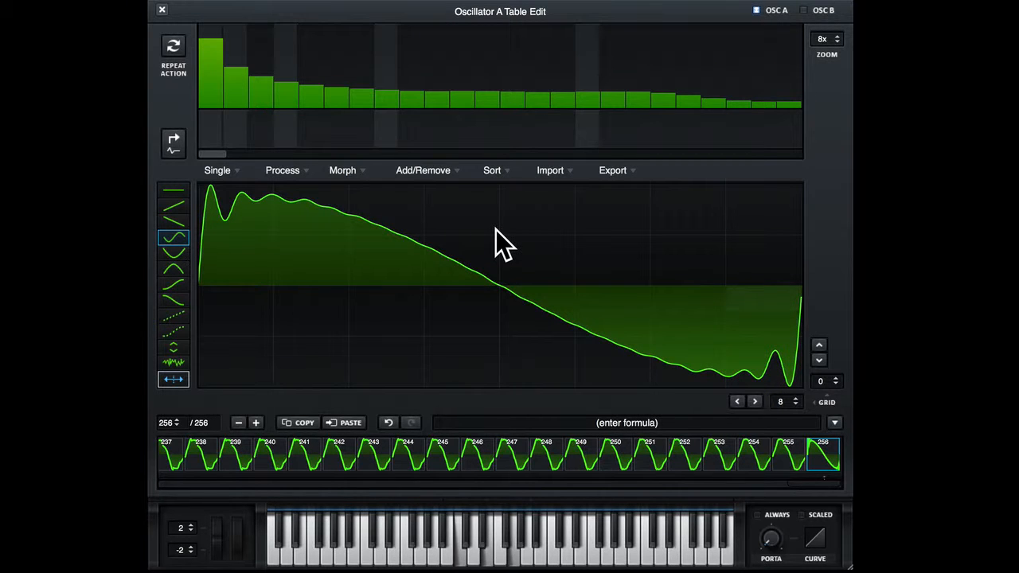
Step: Randomize all magnitude bins twice and apply Progressive Fade to them
{"action": "right_click", "coordinate": [465, 74]}
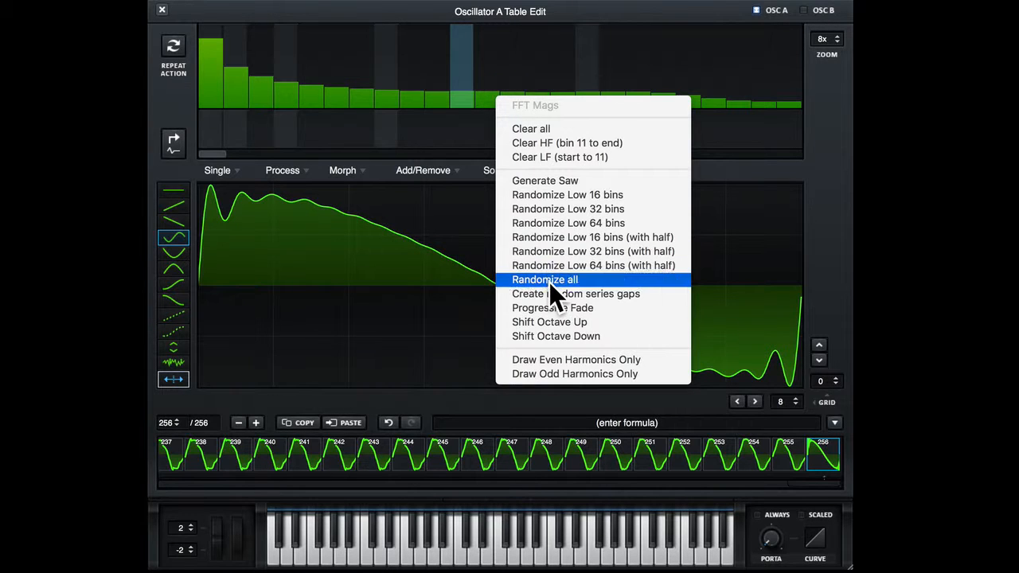
{"action": "left_click", "coordinate": [550, 281]}
{"action": "right_click", "coordinate": [474, 65]}
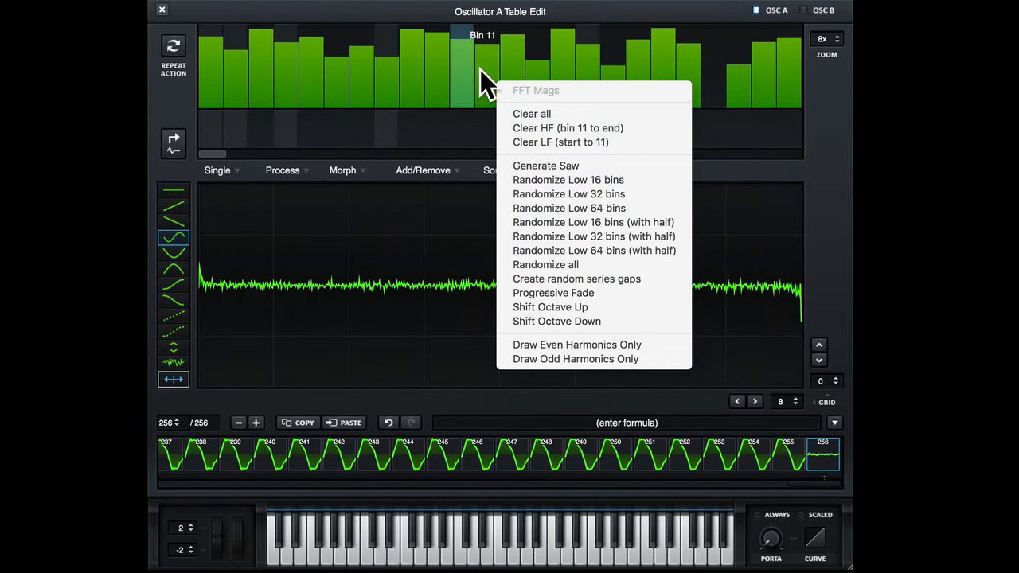
{"action": "left_click", "coordinate": [593, 264]}
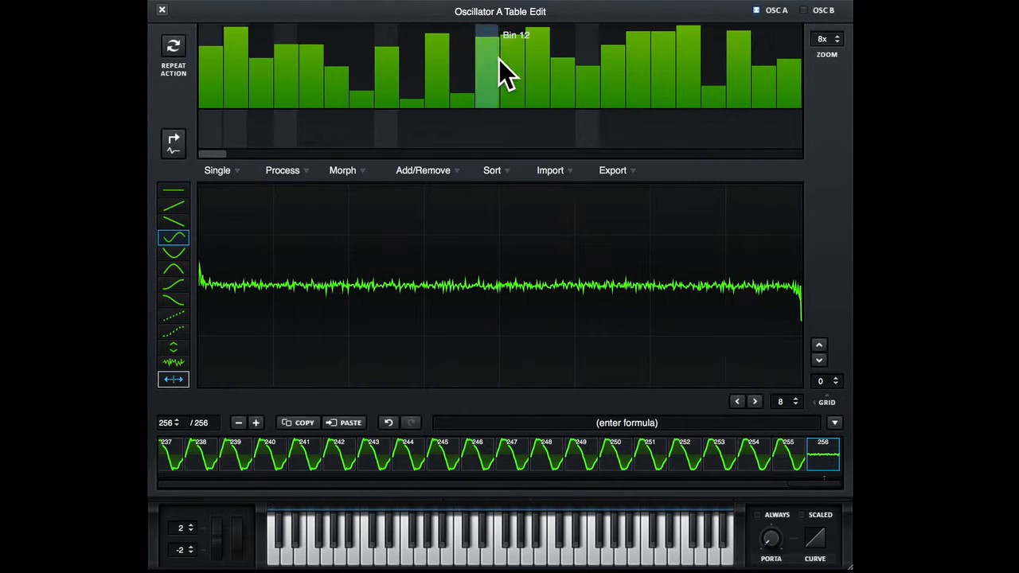
{"action": "right_click", "coordinate": [498, 59]}
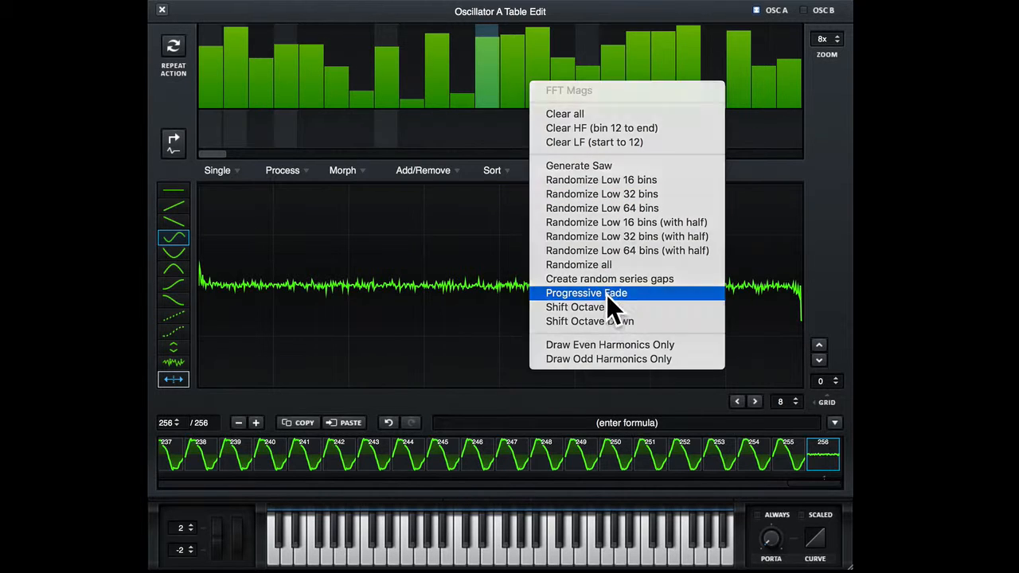
{"action": "left_click", "coordinate": [606, 293]}
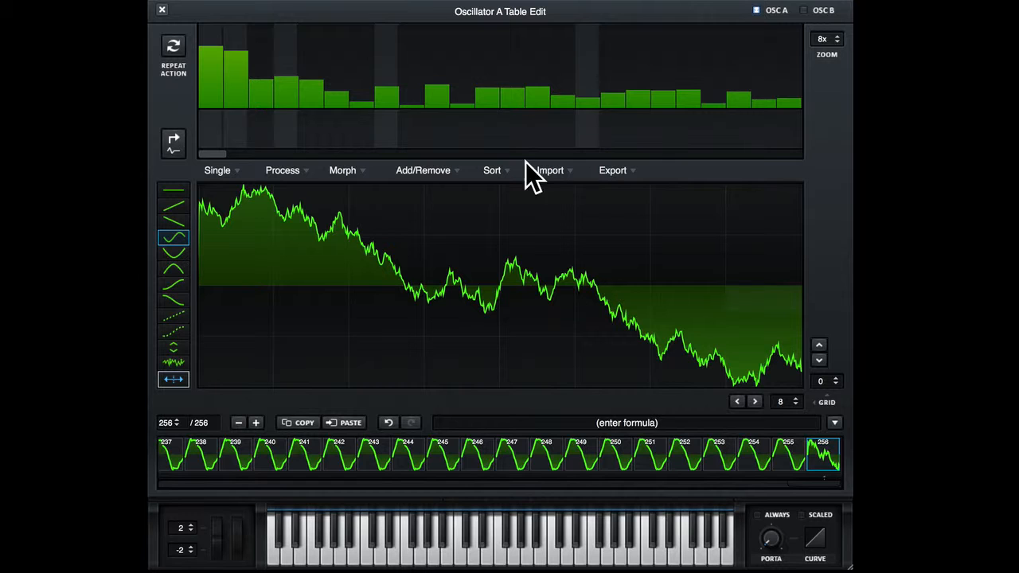
Step: Turn on Draw Odd Harmonics Only for the FFT magnitudes
{"action": "right_click", "coordinate": [543, 76]}
{"action": "right_click", "coordinate": [560, 65]}
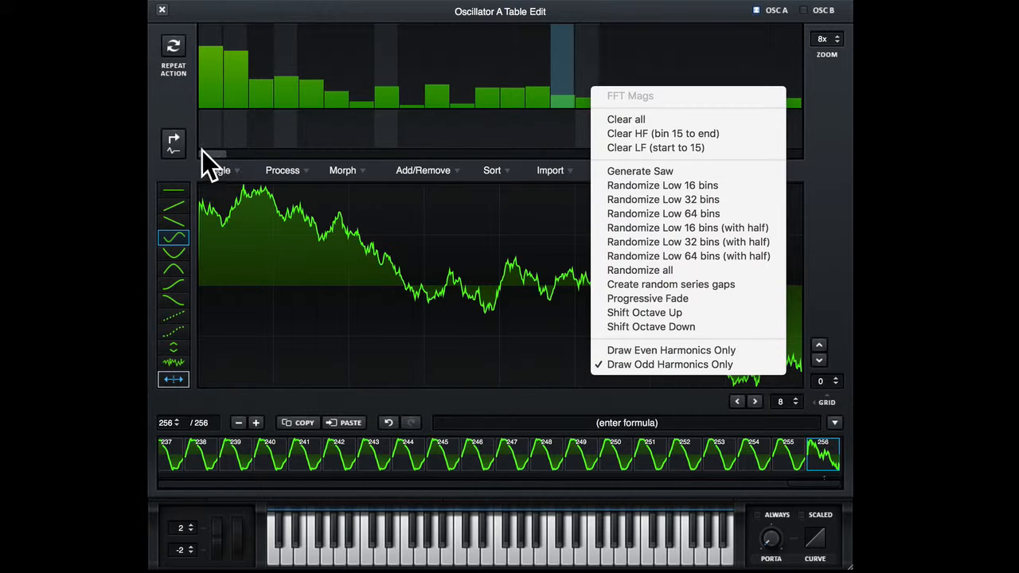
Step: Draw an eight-step stair waveform across frame 256 and recalculate the FFT bins from it
{"action": "left_click", "coordinate": [174, 143]}
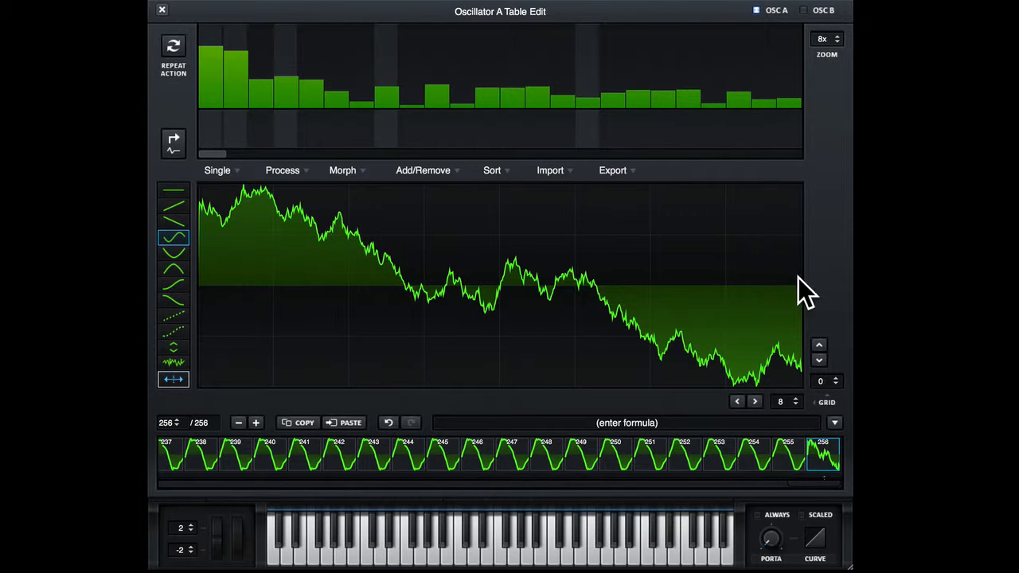
{"action": "mouse_move", "coordinate": [204, 232]}
{"action": "left_mouse_down"}
{"action": "mouse_move", "coordinate": [250, 234]}
{"action": "mouse_move", "coordinate": [528, 364]}
{"action": "mouse_move", "coordinate": [735, 307]}
{"action": "mouse_move", "coordinate": [575, 263]}
{"action": "left_mouse_up"}
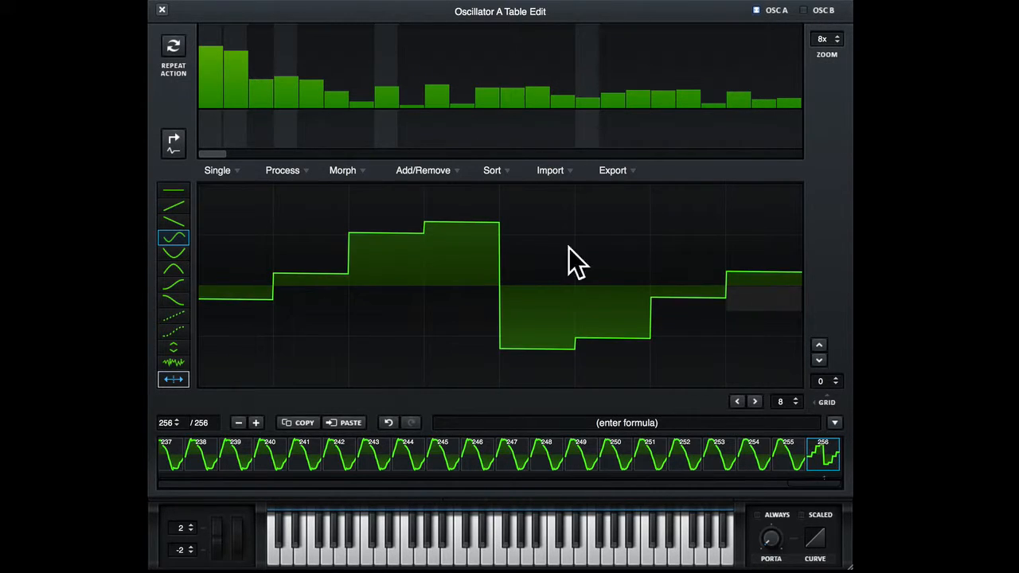
{"action": "left_click", "coordinate": [174, 142]}
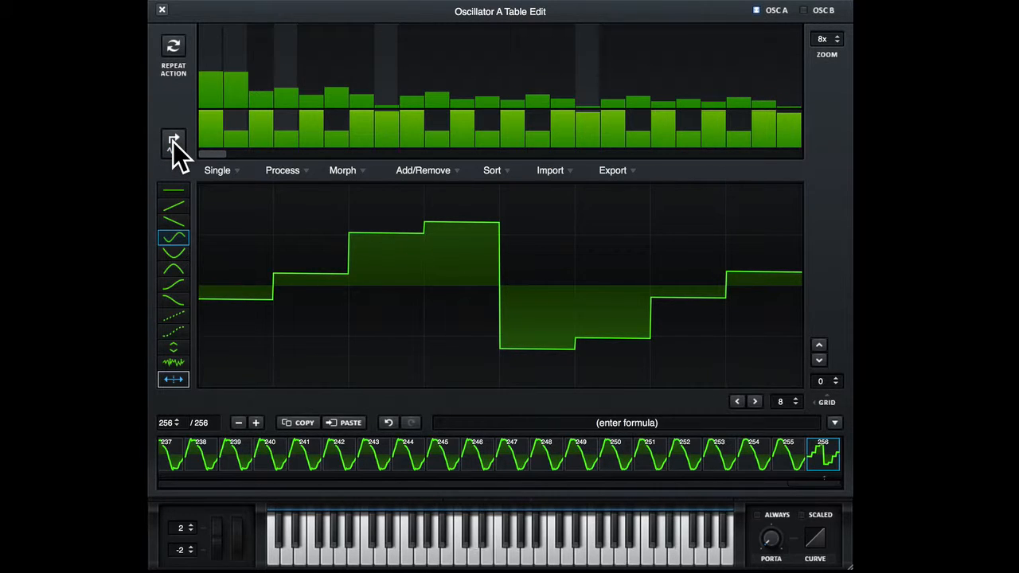
Step: Raise the magnitudes of bins 5, 9, 13, 17, 21 and 23, with bin 23 at about 22%
{"action": "left_click", "coordinate": [315, 73]}
{"action": "left_click_drag", "start_coordinate": [315, 72], "coordinate": [317, 53]}
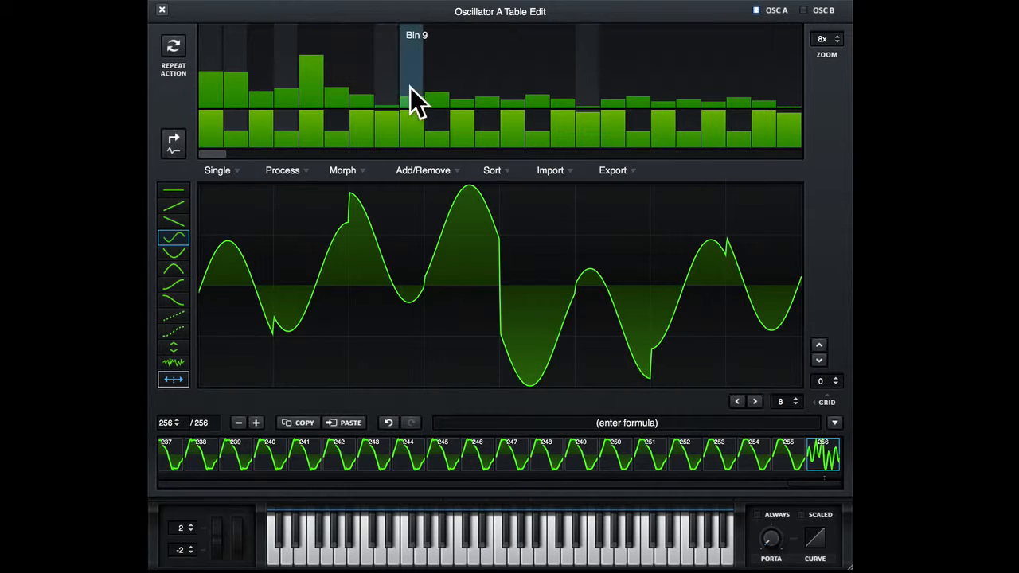
{"action": "left_click", "coordinate": [411, 89]}
{"action": "left_click_drag", "start_coordinate": [512, 80], "coordinate": [530, 51]}
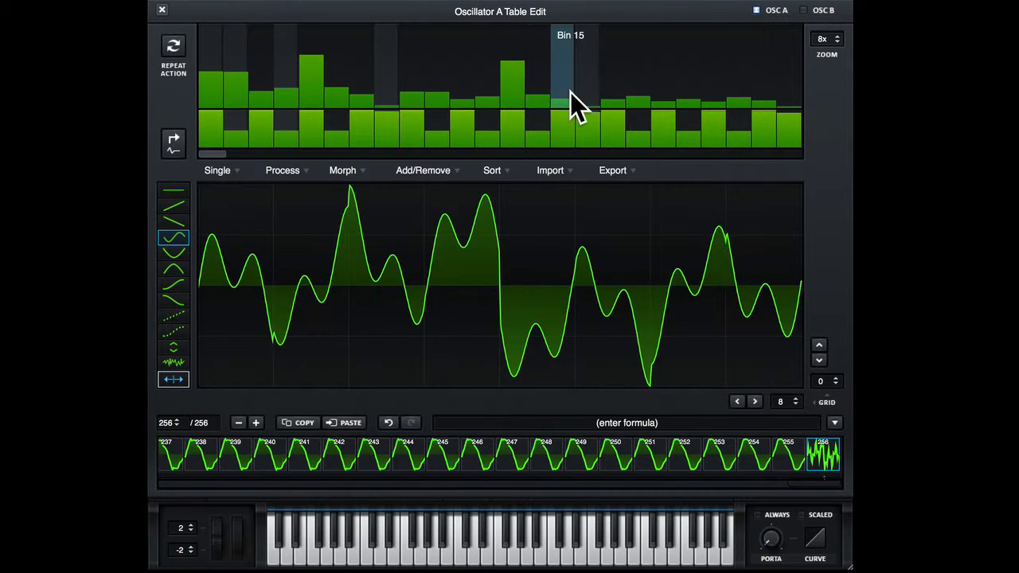
{"action": "left_click", "coordinate": [613, 62]}
{"action": "left_click_drag", "start_coordinate": [707, 67], "coordinate": [710, 83]}
{"action": "left_click", "coordinate": [757, 90]}
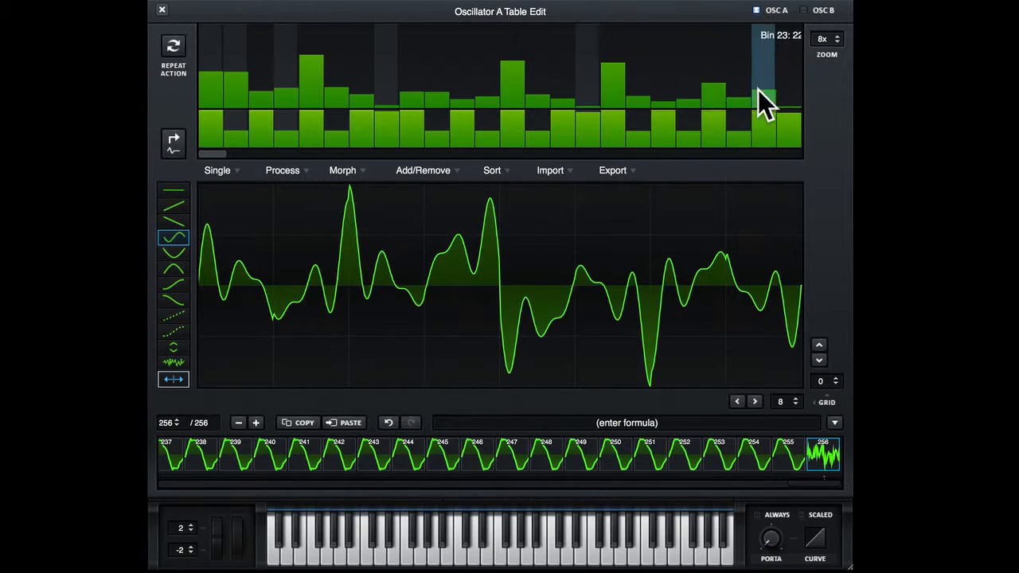
Step: Redraw the phases of bins 4 to 23 as a shallow curve, leaving out bin 15
{"action": "left_click_drag", "start_coordinate": [763, 119], "coordinate": [587, 134]}
{"action": "left_click_drag", "start_coordinate": [289, 118], "coordinate": [777, 128]}
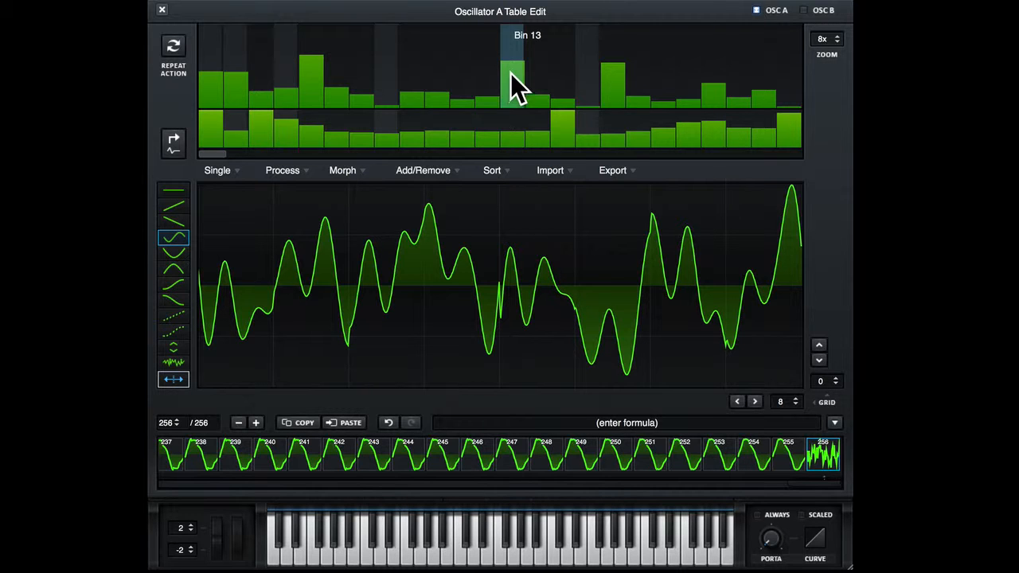
Step: Raise the magnitudes of bins 13 and 9 to about three quarters and bin 1 to full
{"action": "left_click_drag", "start_coordinate": [510, 74], "coordinate": [511, 45]}
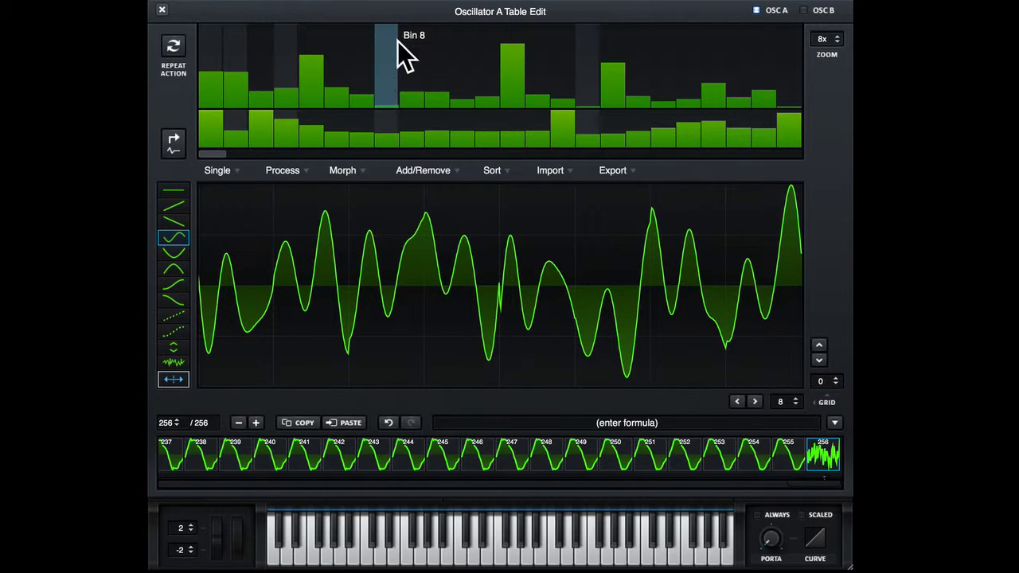
{"action": "left_click", "coordinate": [408, 44]}
{"action": "left_click_drag", "start_coordinate": [211, 75], "coordinate": [213, 20]}
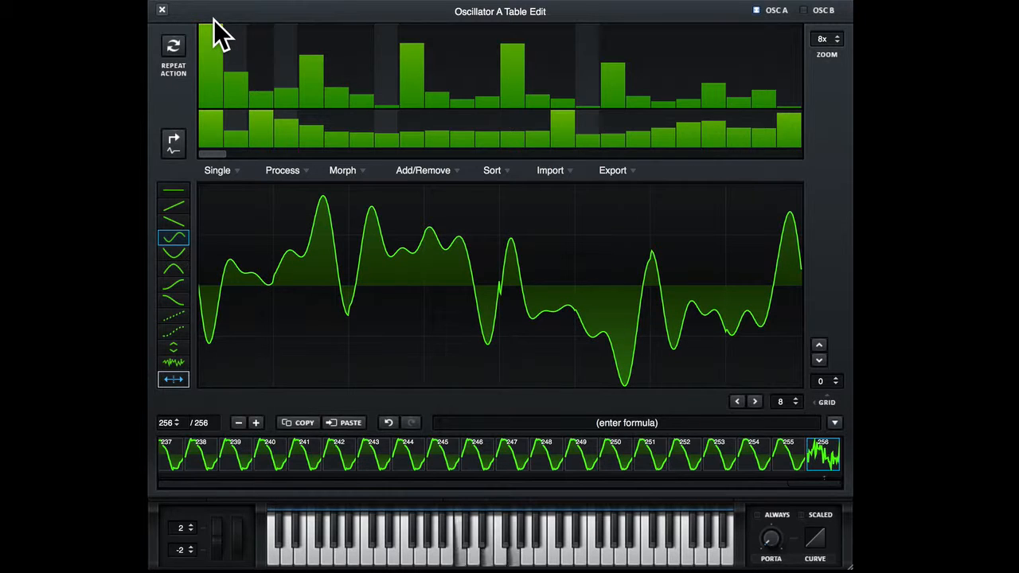